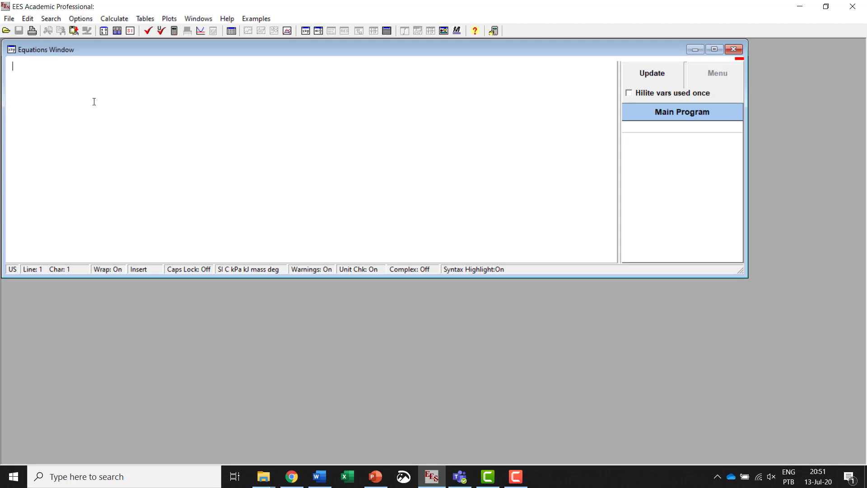
Step: Enter the equation f=k*x in the Equations Window and check the equations for syntax errors
text(f=k*x)
drag(40, 67, 12, 66)
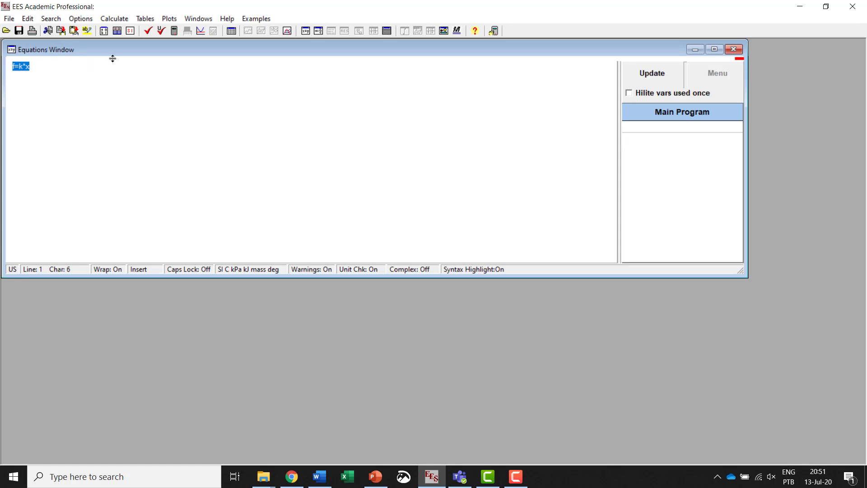
click(148, 31)
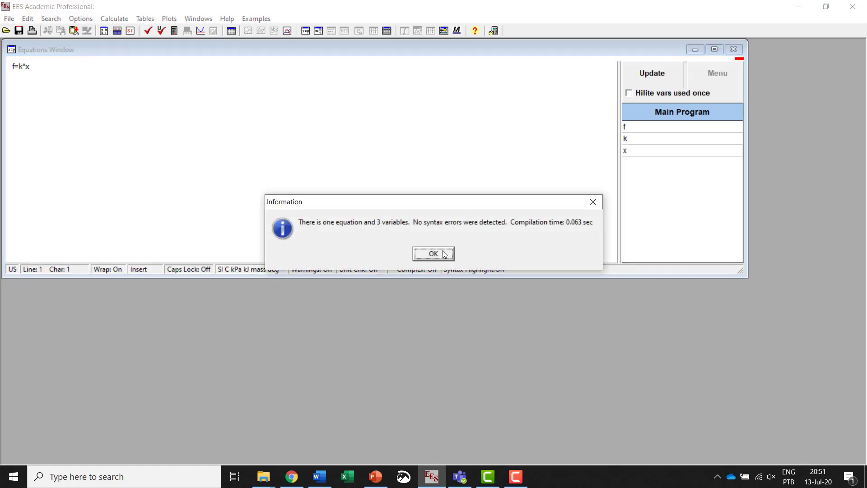
click(443, 253)
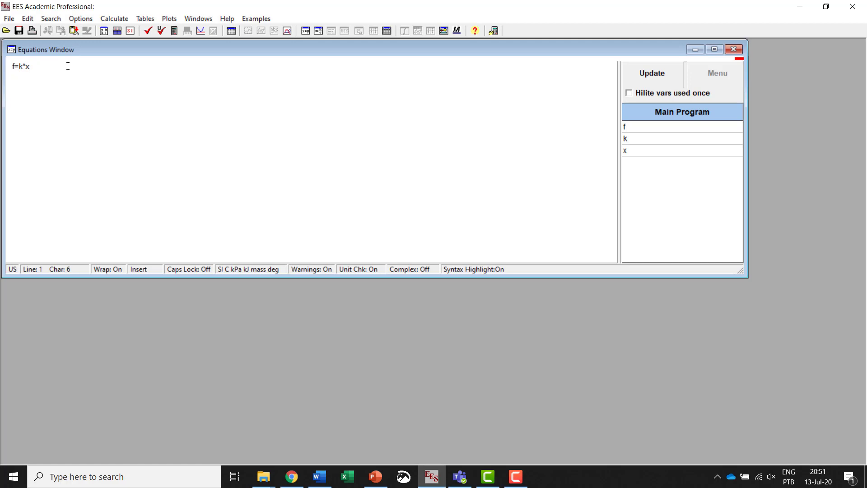
Step: Add the equation U=1/2*k*x^2 below f=k*x, leaving a blank line between, and check the equations
key(Return)
key(Return)
text(U=1/2*k*x^2)
drag(47, 84, 50, 84)
click(91, 100)
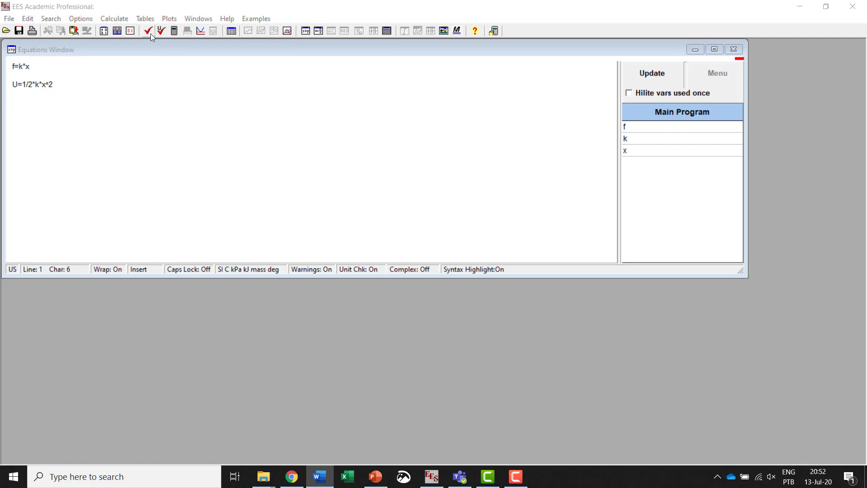
click(149, 32)
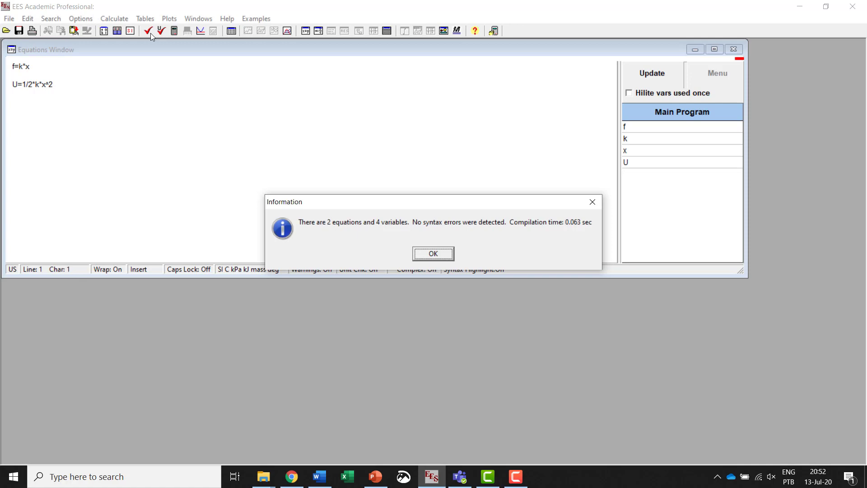
click(433, 253)
Step: Run Check/Format on both equations again, read the compilation summary and dismiss it
click(141, 85)
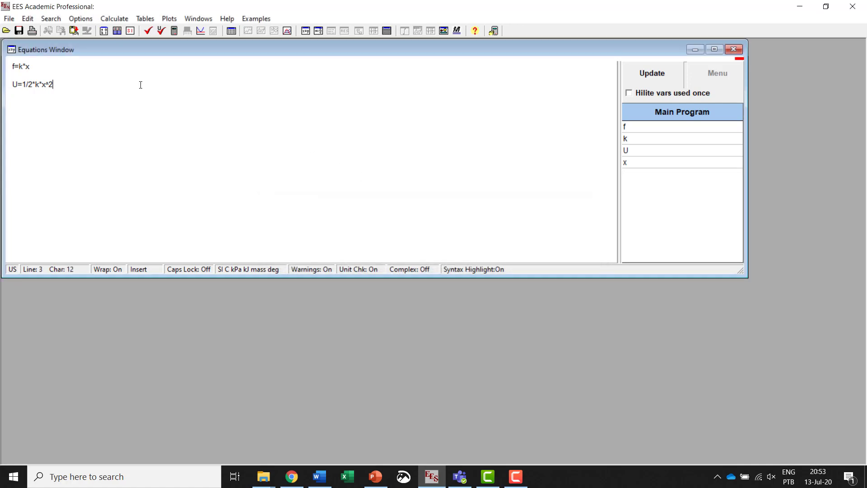
click(127, 65)
click(114, 18)
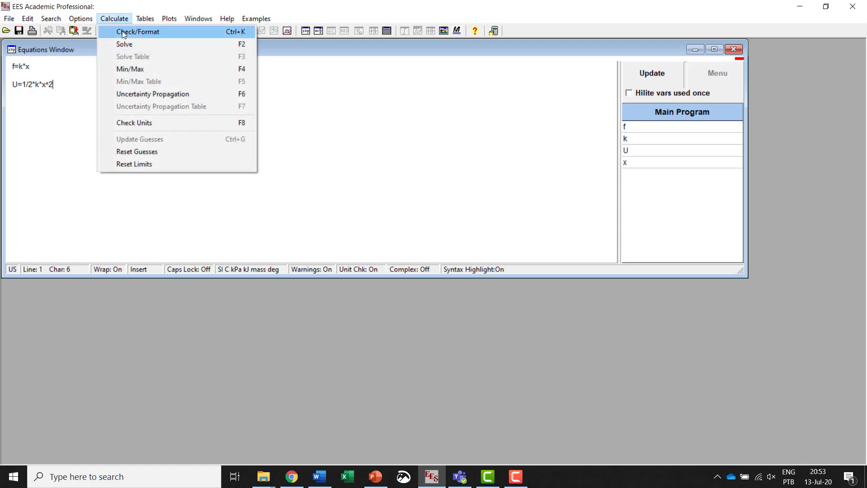
click(123, 33)
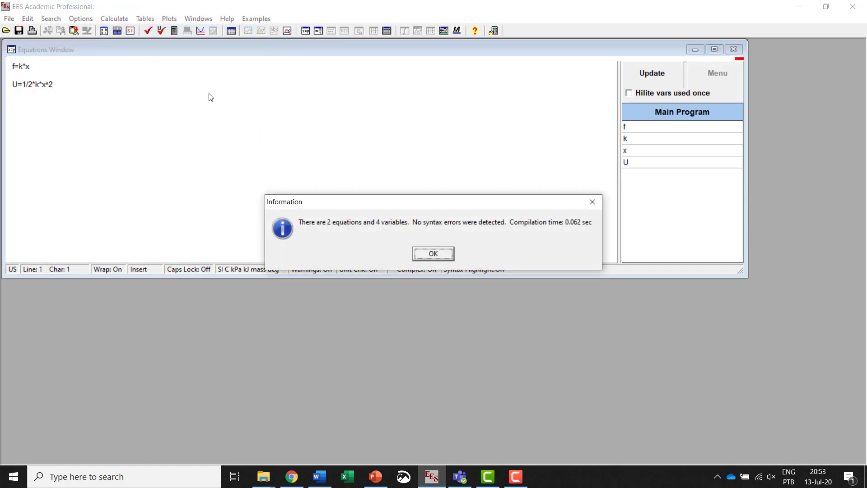
drag(415, 205, 377, 148)
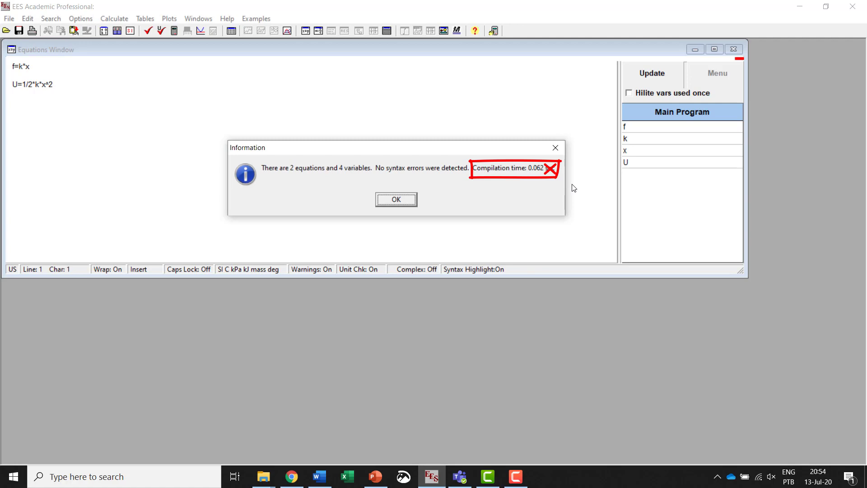
click(396, 199)
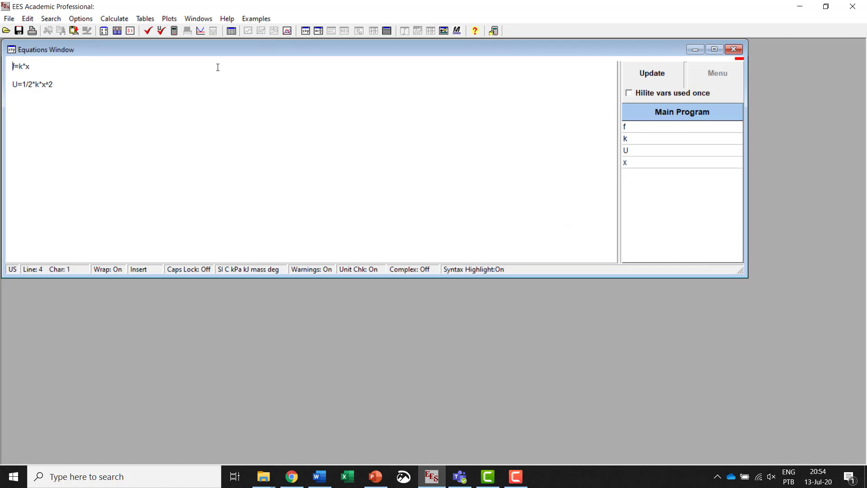
Step: Locate the variables k, U and x in the equations, and view the variable information for k
click(104, 31)
click(636, 143)
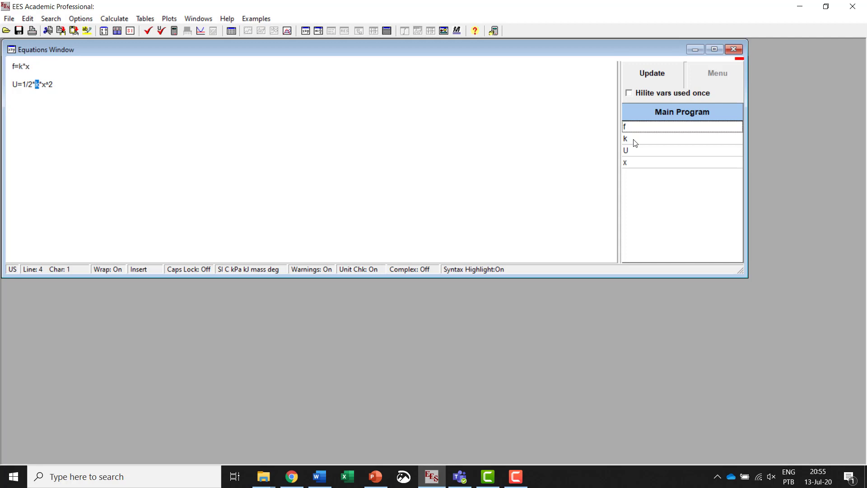
click(639, 153)
click(640, 165)
click(616, 89)
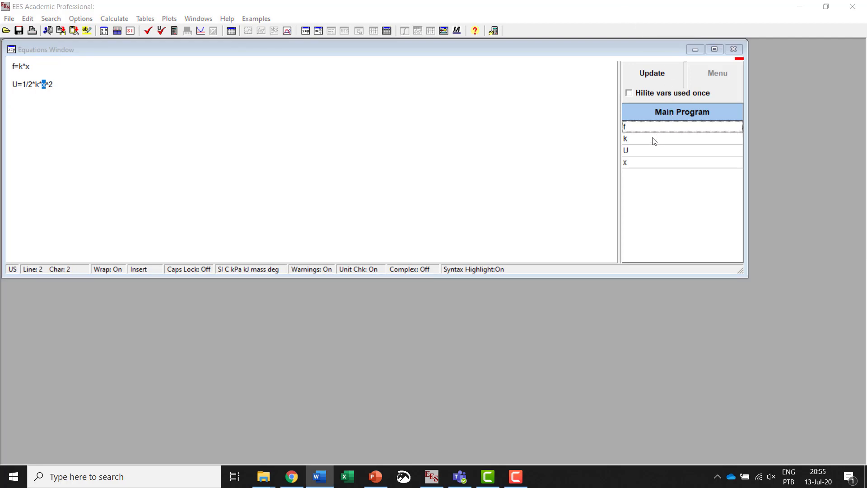
double_click(654, 140)
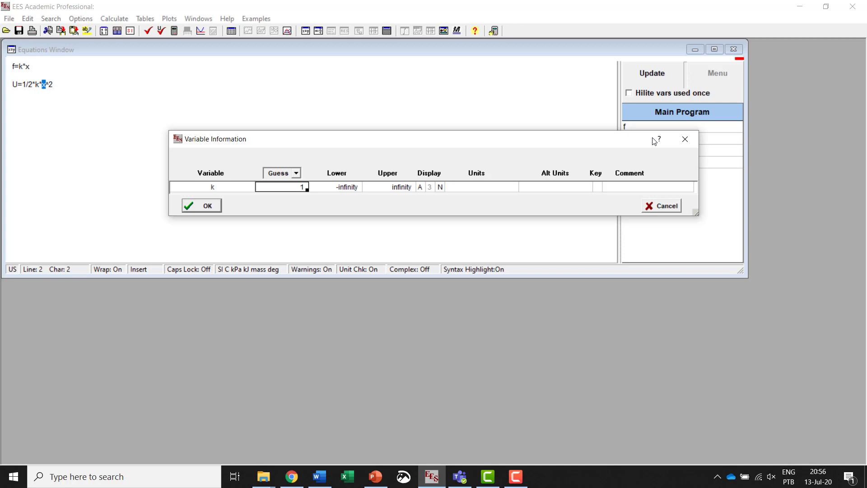
click(685, 135)
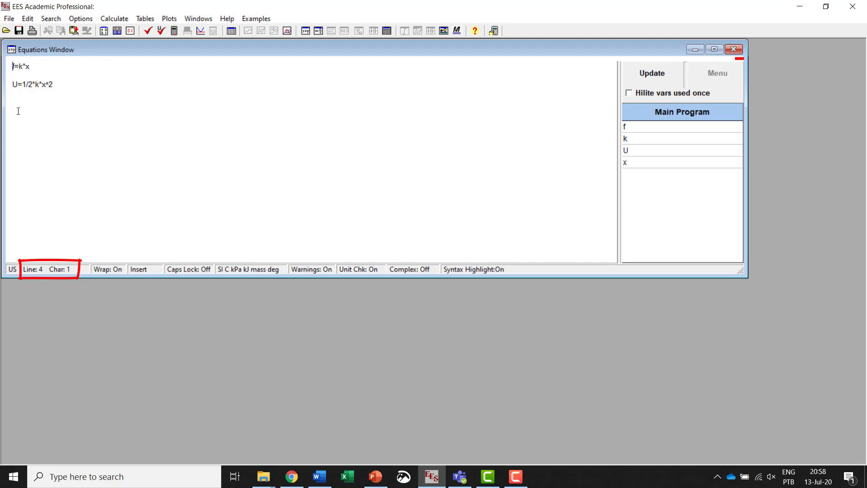
click(17, 84)
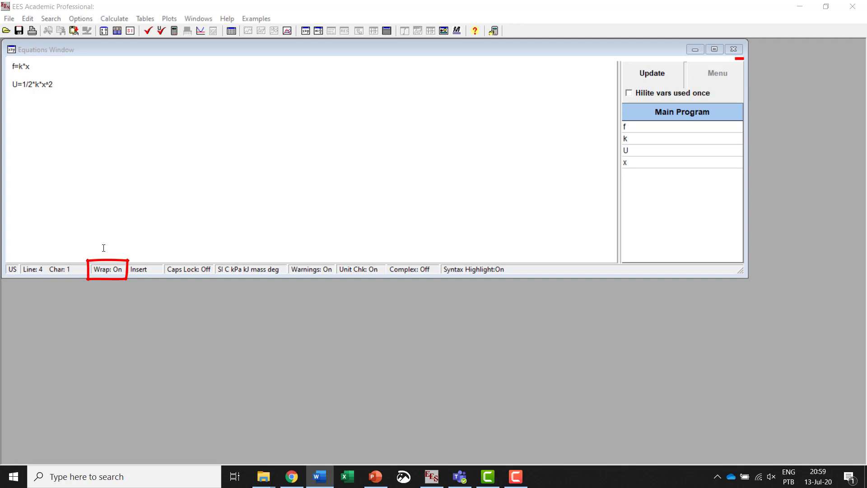
click(110, 271)
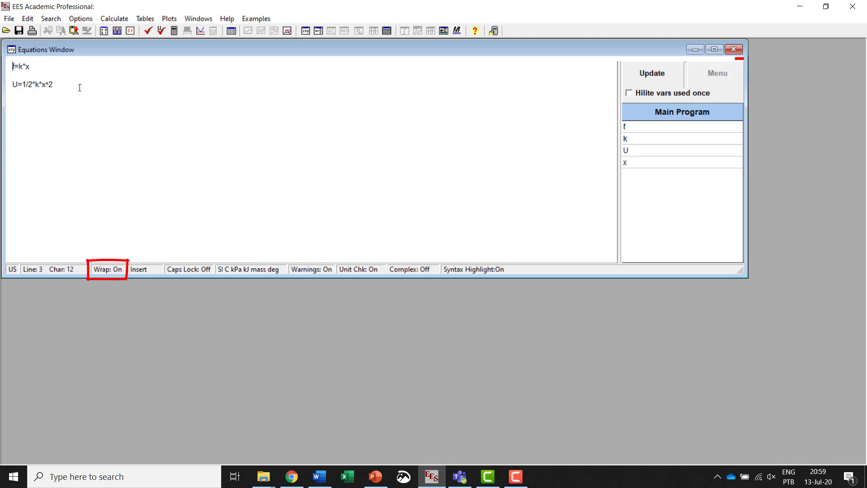
Step: Add the directive $keyboard EU below the equations and check the equations
key(Return)
key(Return)
text($keyboard EU)
click(148, 31)
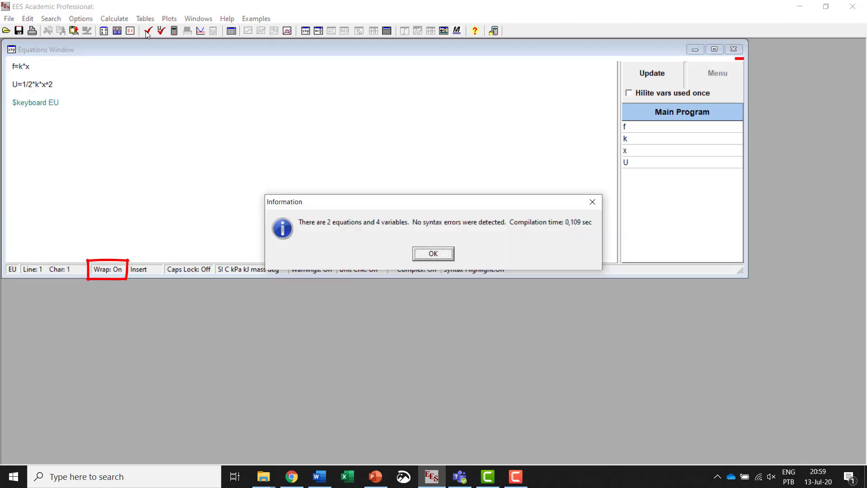
click(433, 253)
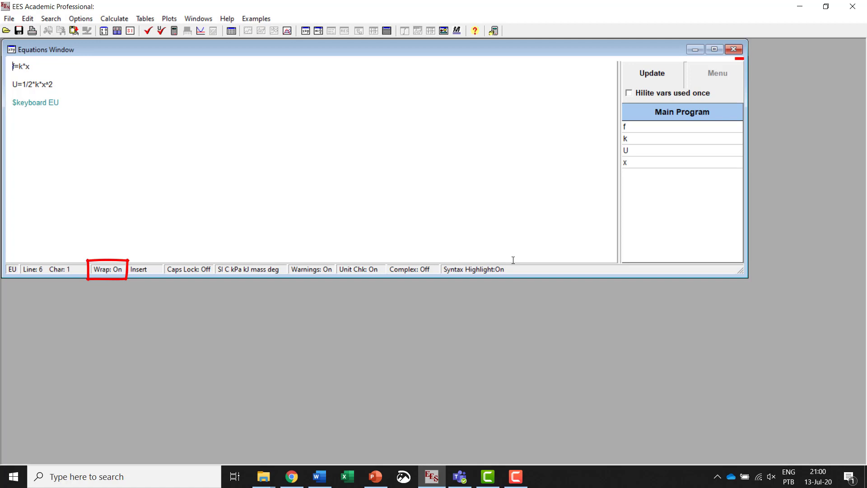
Step: Change the keyboard directive to $keyboard US and recheck the equations
double_click(53, 102)
text(US)
click(161, 30)
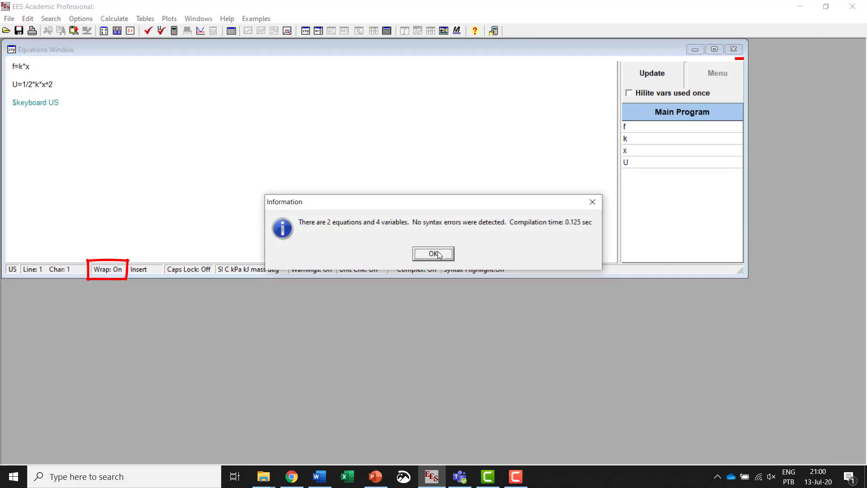
click(437, 254)
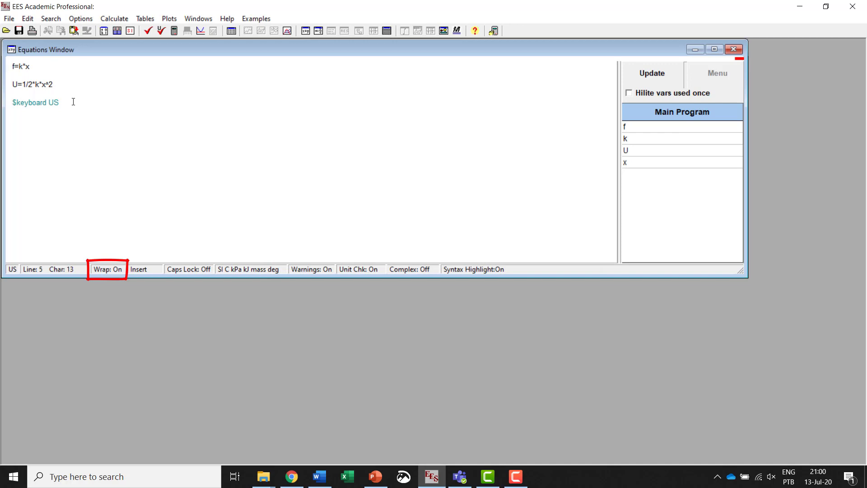
Step: Delete the $keyboard US directive below the U equation
drag(71, 101, 4, 101)
key(Delete)
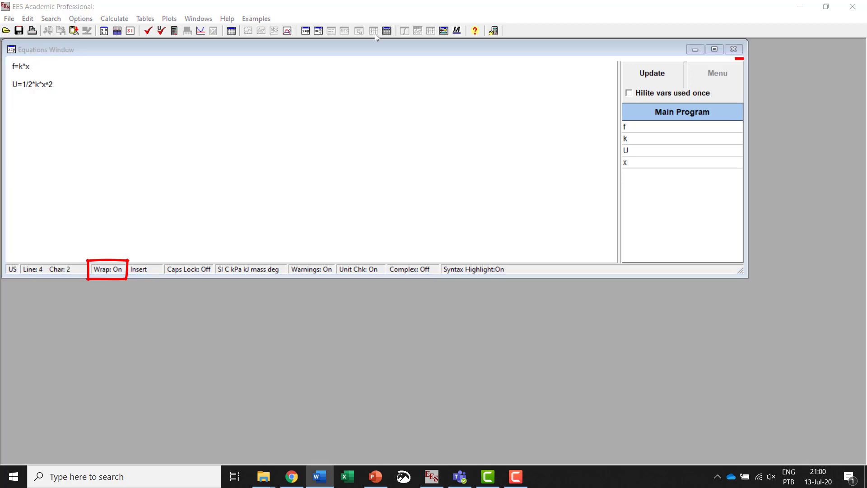
click(267, 159)
click(234, 73)
text((..))
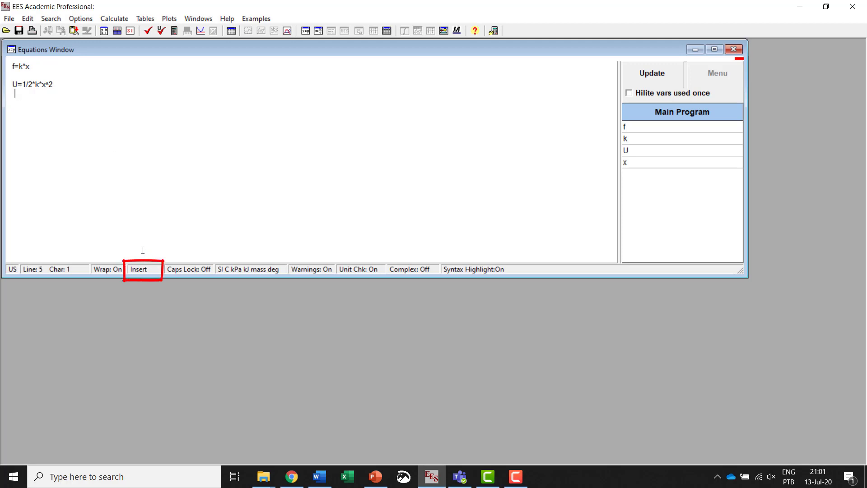
Step: Switch the editor to overwrite mode and replace the ^ in the U equation with a space
click(151, 273)
click(150, 272)
click(45, 84)
key(BackSpace)
key(ctrl+End)
click(149, 271)
click(63, 66)
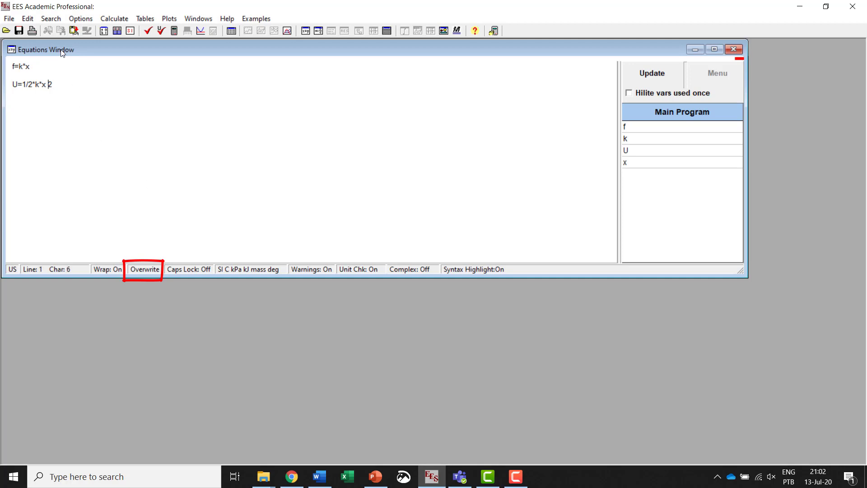
Step: Undo the overwritten character in the U equation and return the editor to insert mode
click(31, 20)
click(45, 31)
key(Insert)
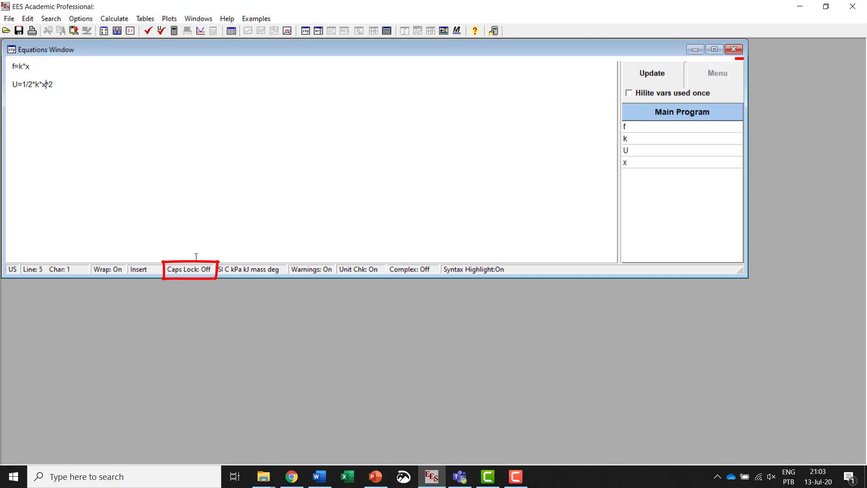
Step: Enter test letters in lowercase and in Caps Lock capitals on a new line below the equations, and delete them
click(76, 85)
key(Return)
text(g j l)
key(Caps_Lock)
text(K R T Y U)
key(shift+Home)
key(BackSpace)
key(Caps_Lock)
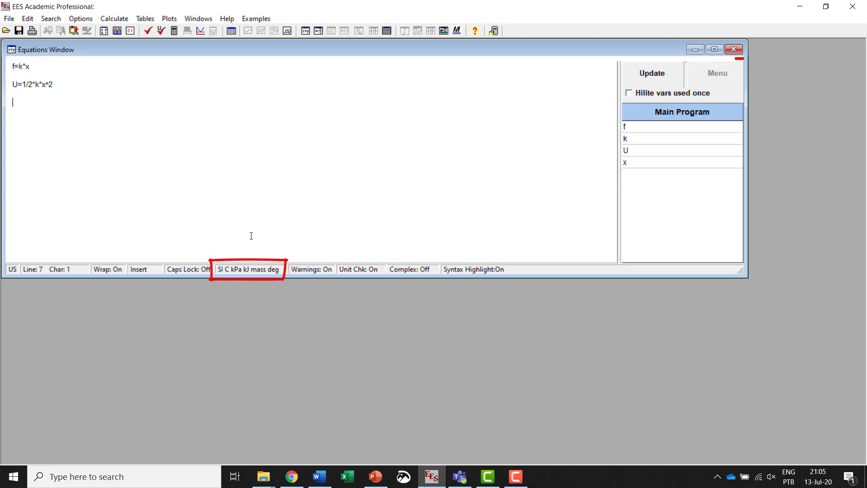
Step: Review the unit system settings in the preferences, including the temperature, pressure, energy and trig function units
click(252, 269)
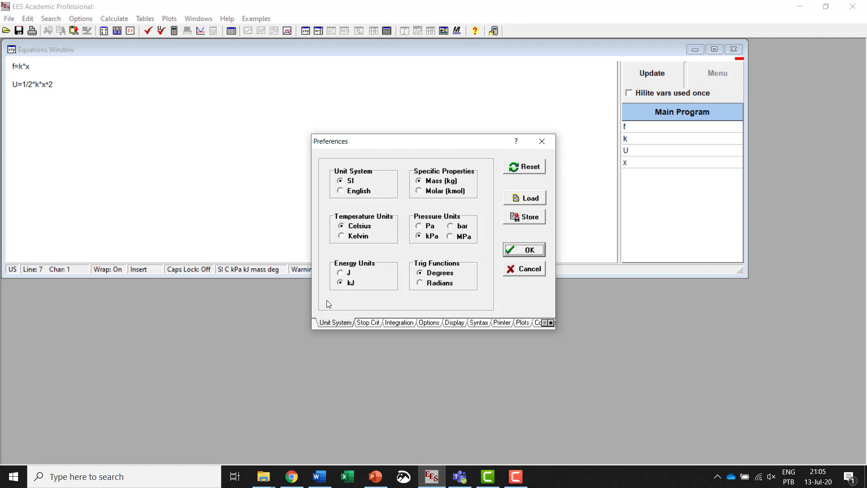
click(529, 250)
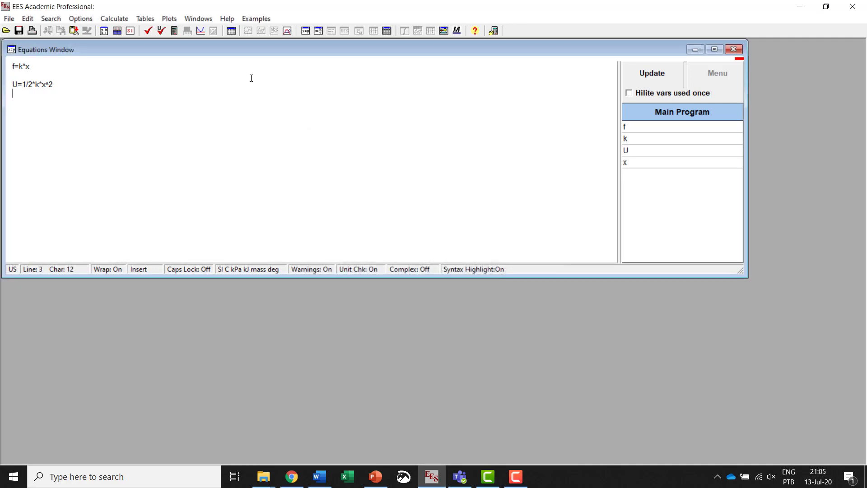
click(81, 18)
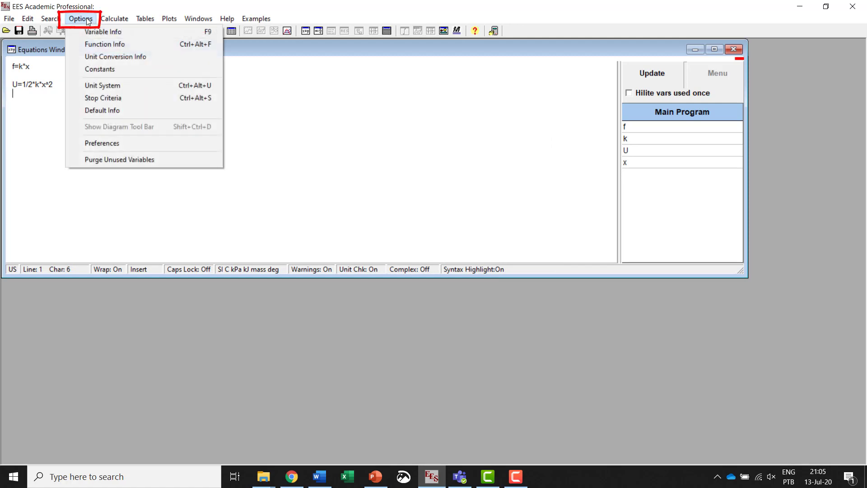
click(153, 142)
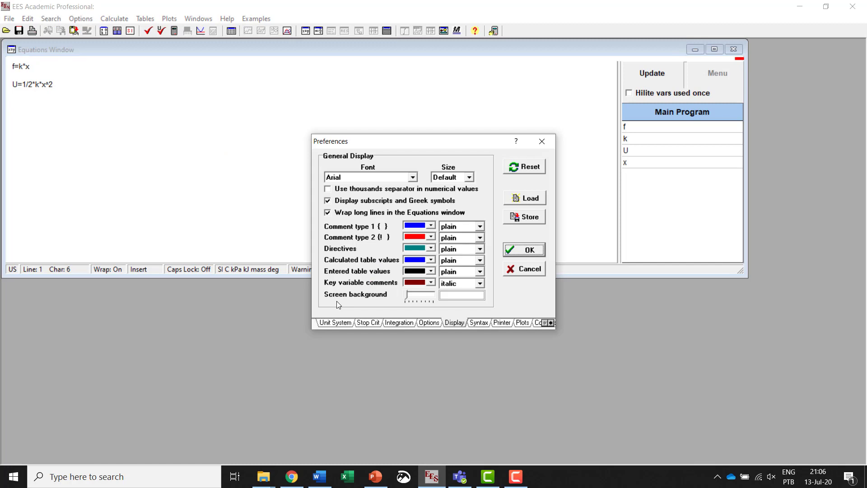
click(344, 323)
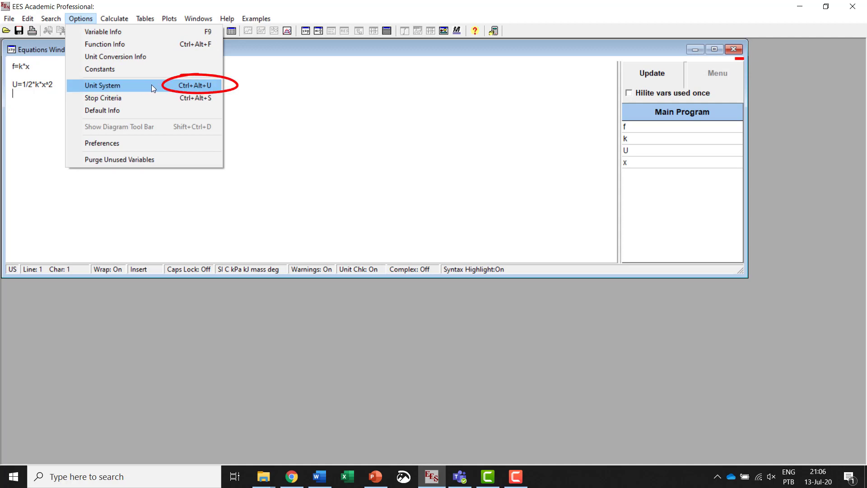
click(247, 87)
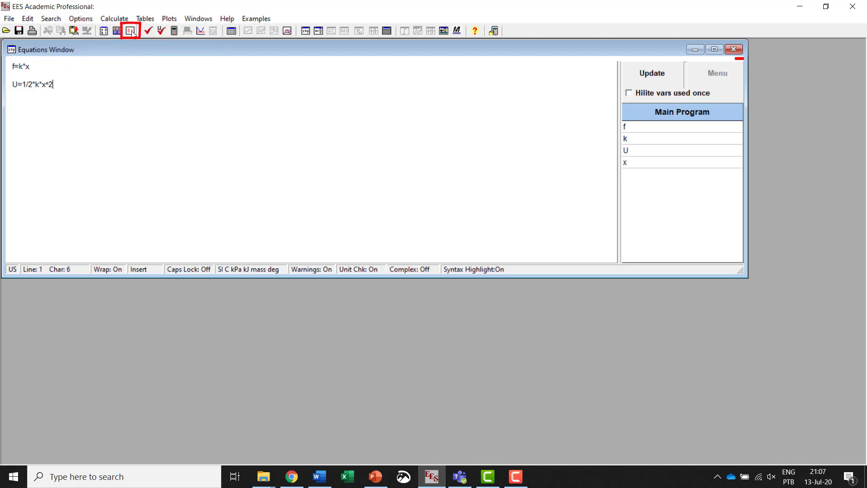
Step: Switch the unit system from SI to English in the preferences and apply the change
key(alt+Tab)
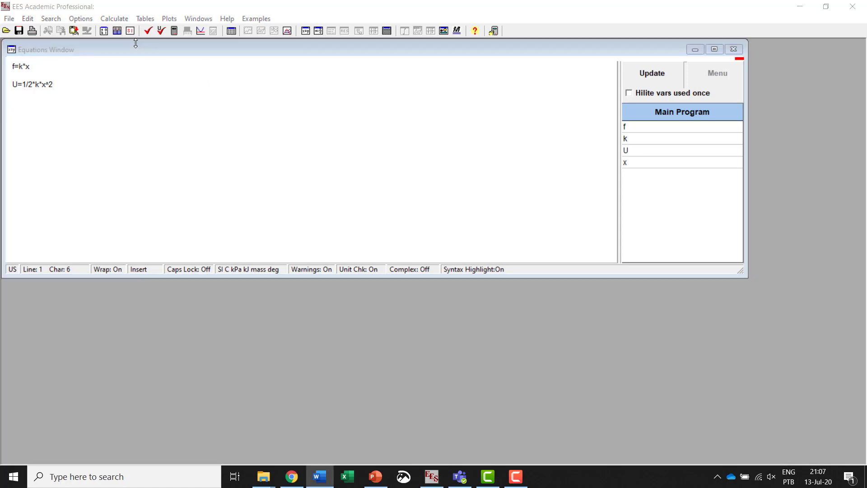
click(131, 31)
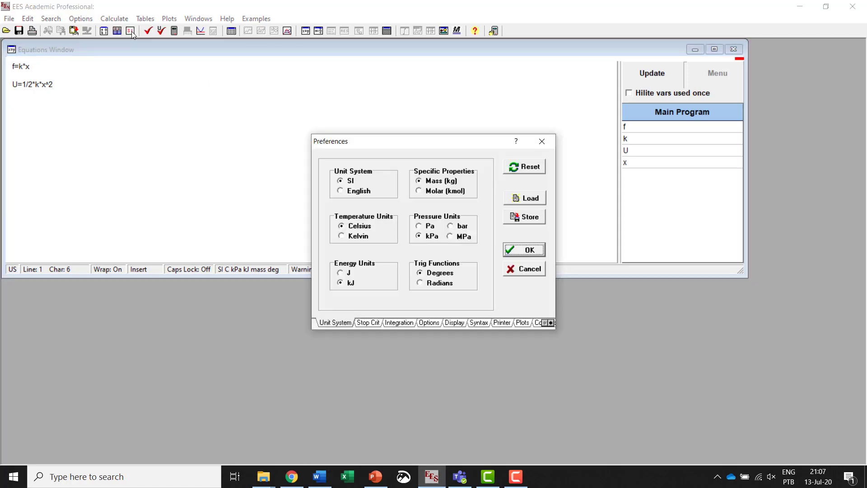
click(355, 192)
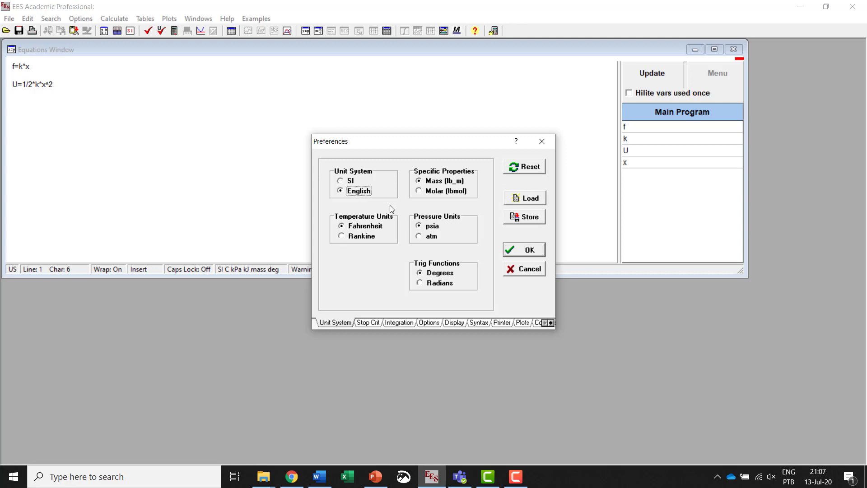
click(526, 250)
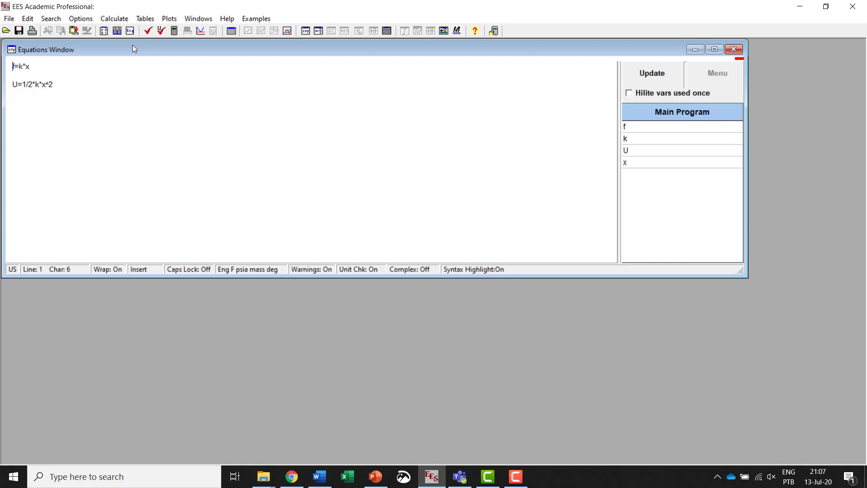
click(531, 245)
Step: Set the unit system back to SI in the preferences
click(163, 64)
click(131, 30)
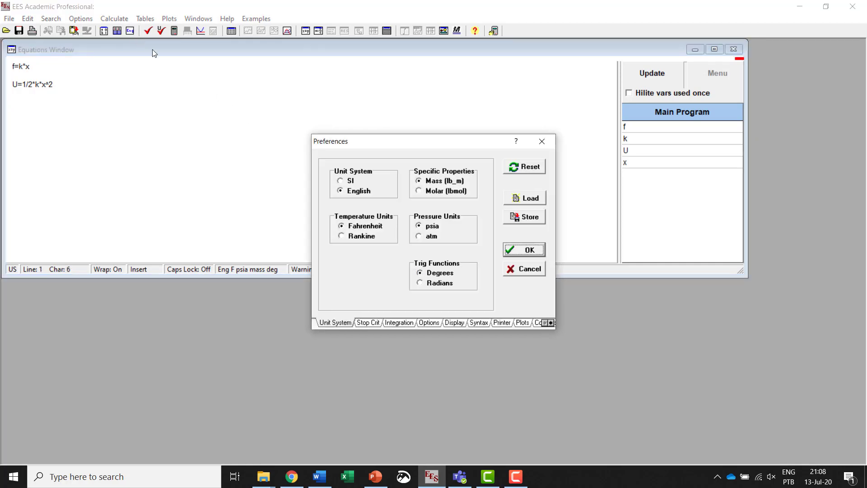
click(350, 181)
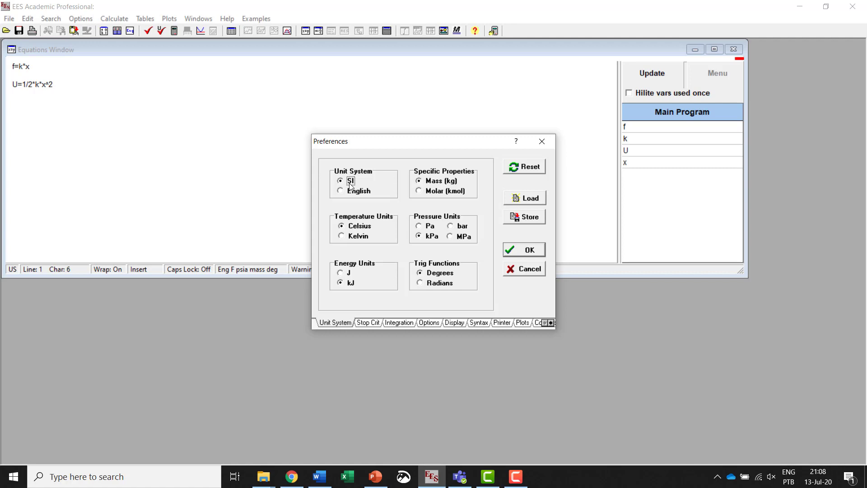
click(540, 252)
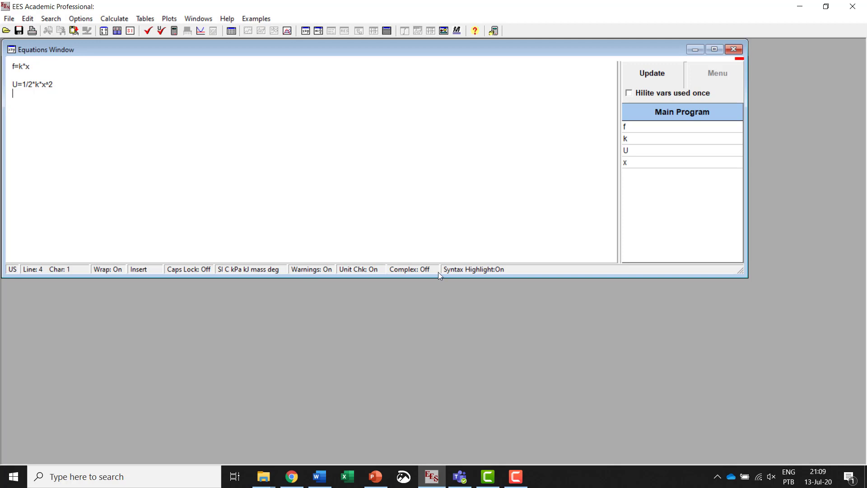
Step: Toggle complex number mode and check the equations for syntax errors
click(426, 269)
click(400, 270)
click(149, 33)
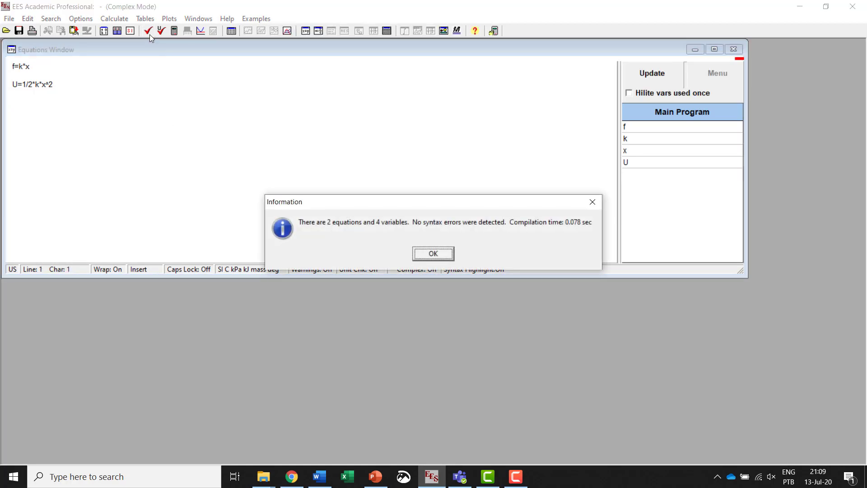
click(437, 258)
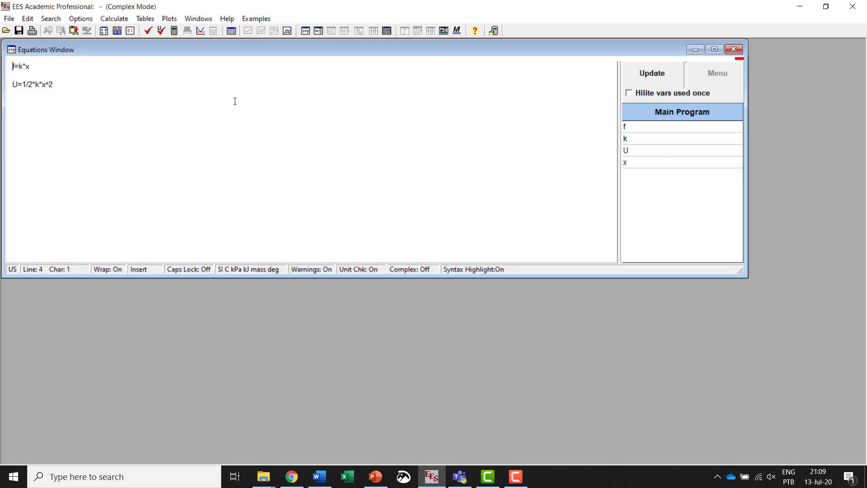
Step: Review the guess values, limits and units of f, k, U and x in the variable information
click(104, 32)
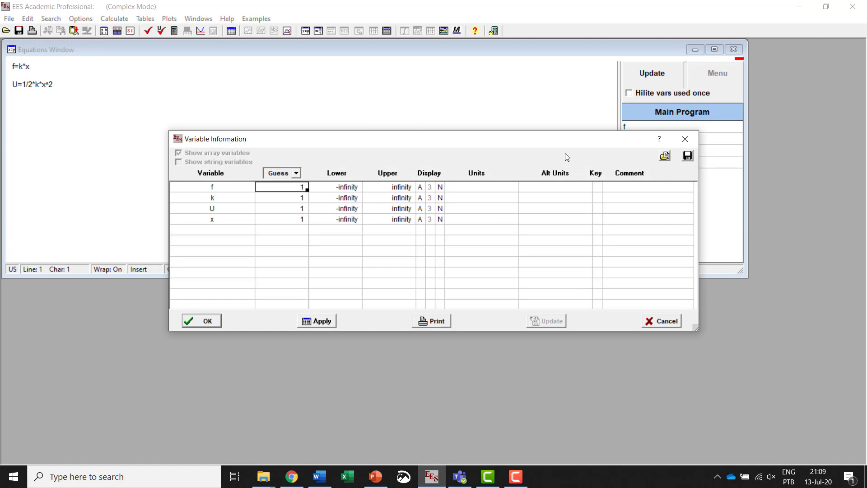
click(209, 321)
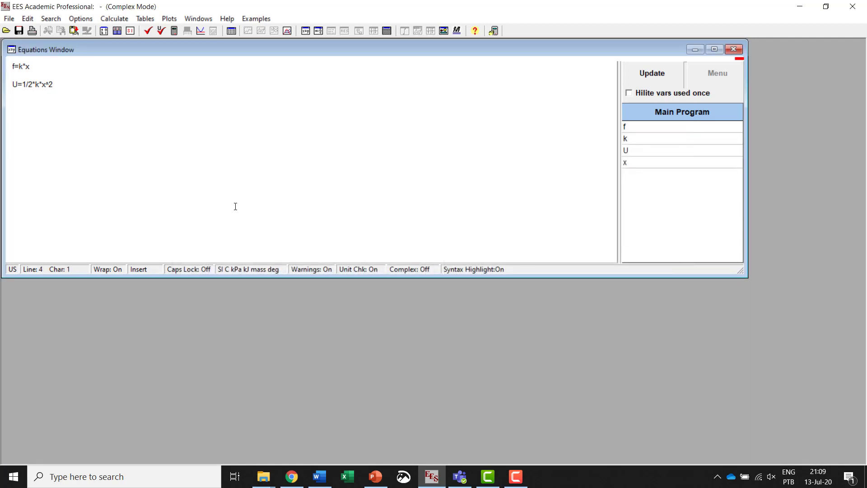
key(alt+Tab)
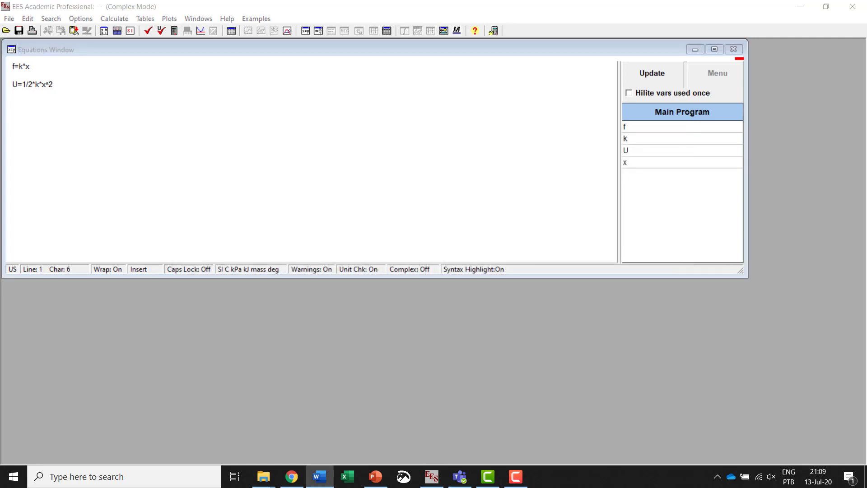
Step: Enter k=109 [N/mm] on a new line below the U equation and review its units in the variable information
click(83, 108)
text(k)
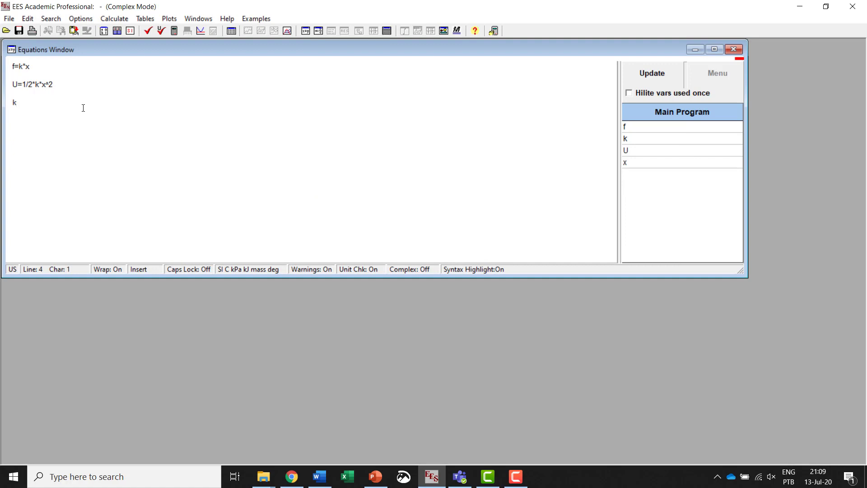
text(=109)
text([N/mm])
click(104, 31)
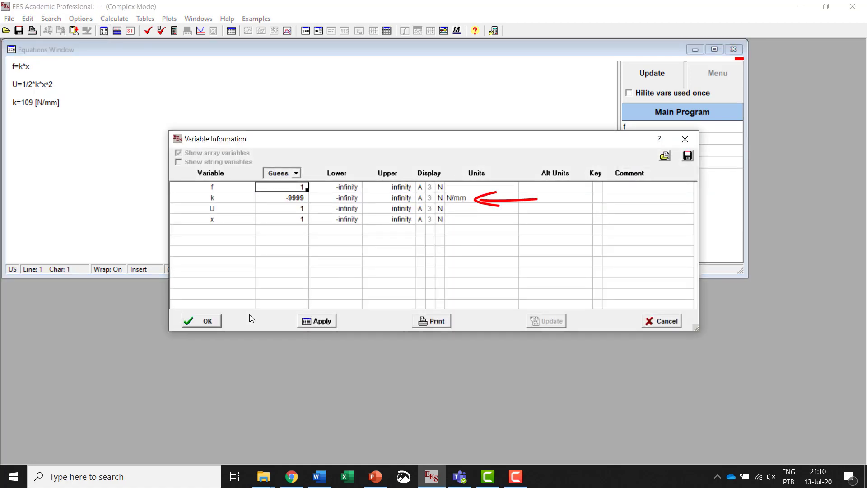
click(219, 319)
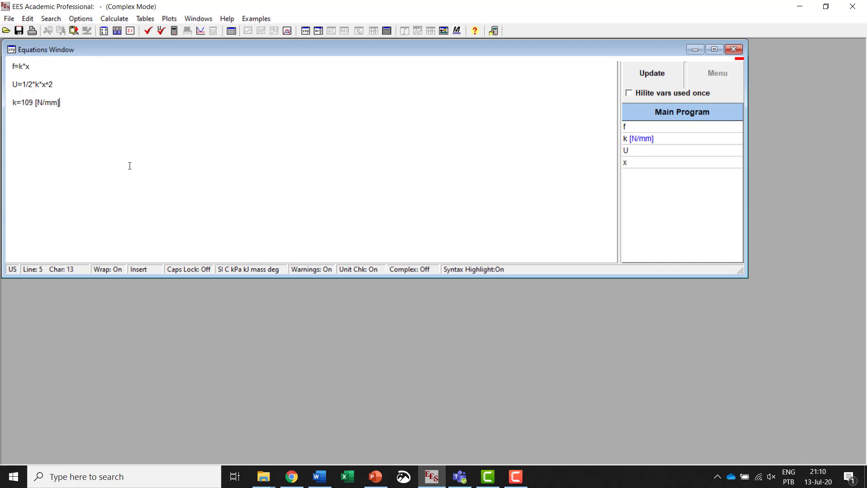
Step: Add the equation f=350.7 on a new line below the k value and check the equations for syntax errors
key(Return)
key(Return)
text(f=350.7)
click(149, 32)
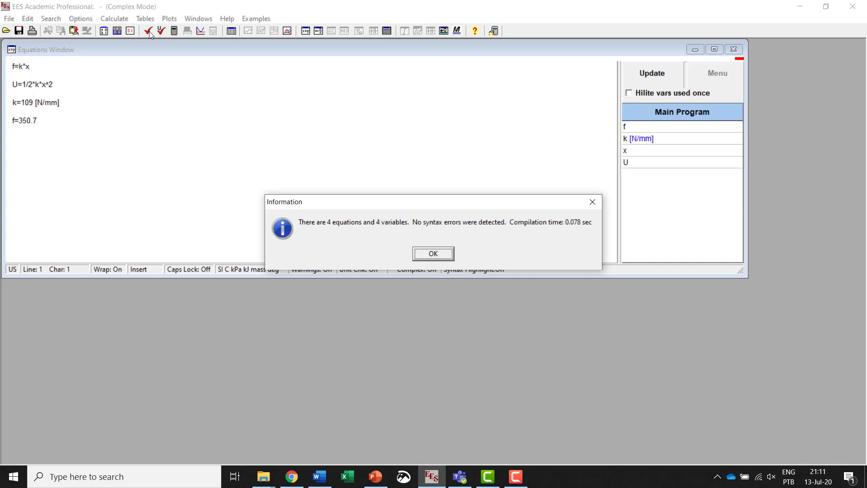
click(452, 255)
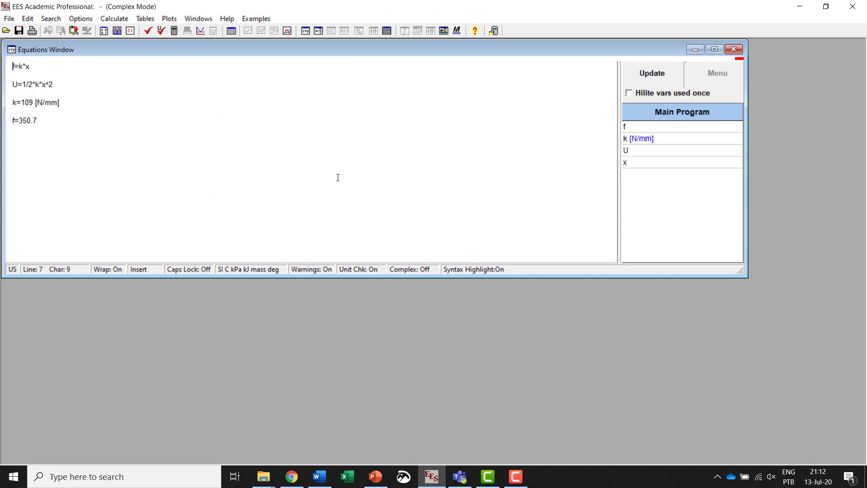
Step: Solve the equation set to get the values of all variables
click(114, 18)
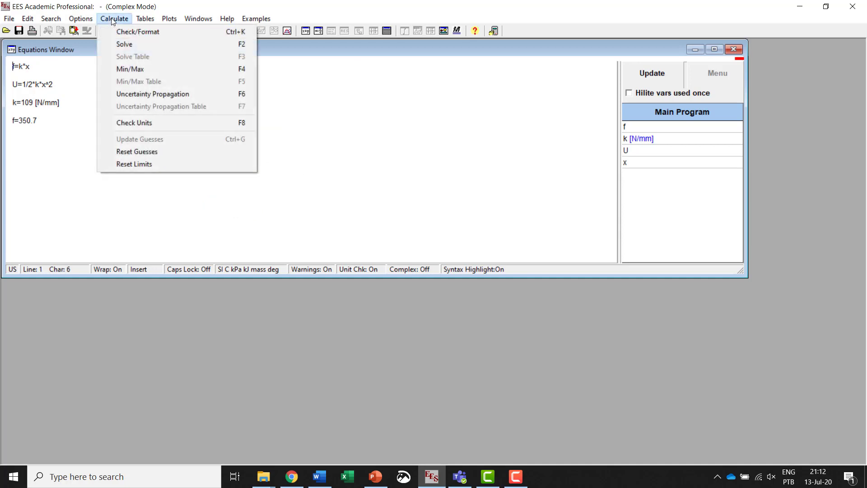
click(127, 45)
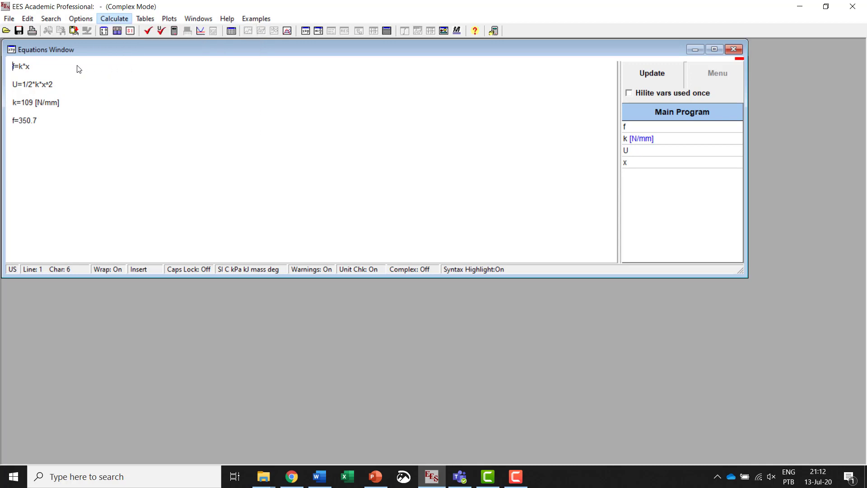
click(175, 31)
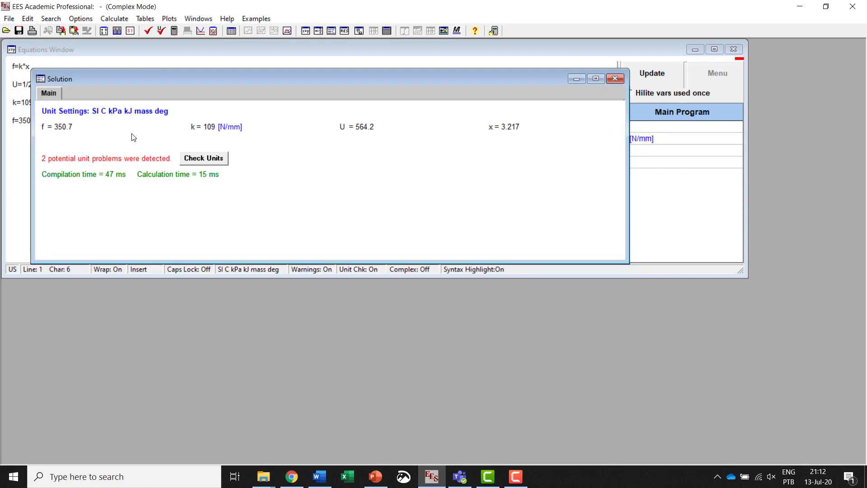
Step: Set the units of variable f to N in the solution
double_click(62, 130)
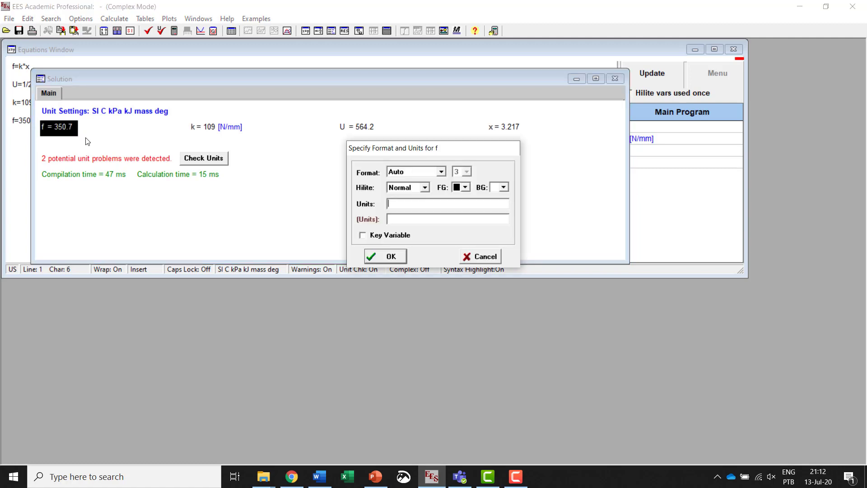
click(398, 204)
text(N)
click(396, 254)
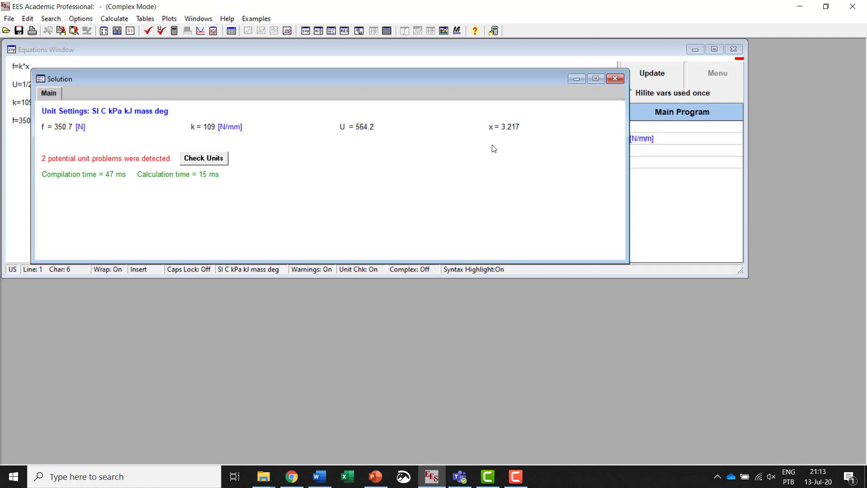
Step: Bring up the SI default unit list for variable x and add mm as a new unit
double_click(512, 128)
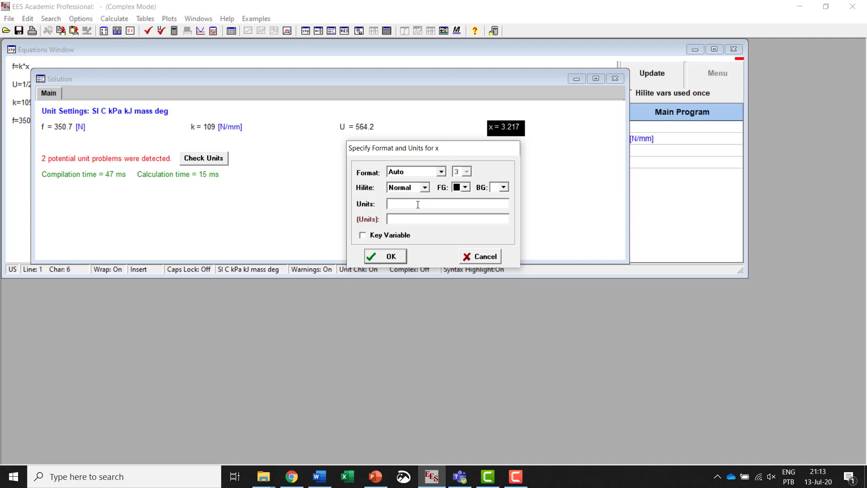
right_click(417, 204)
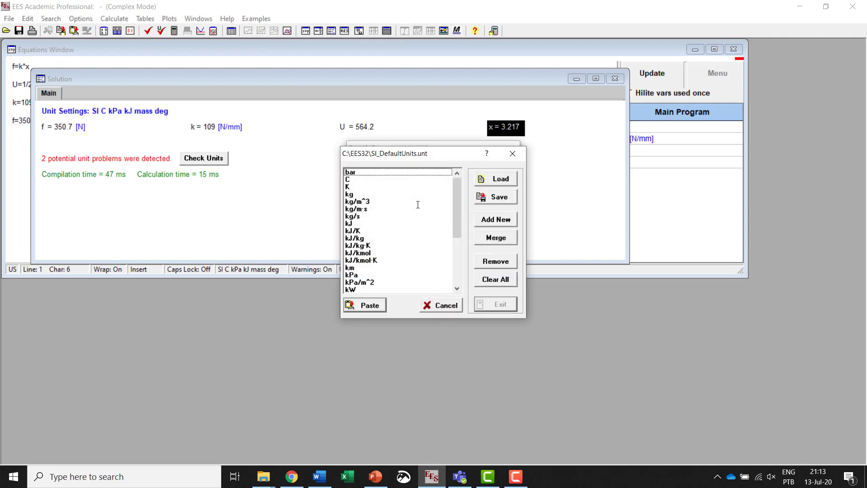
click(349, 181)
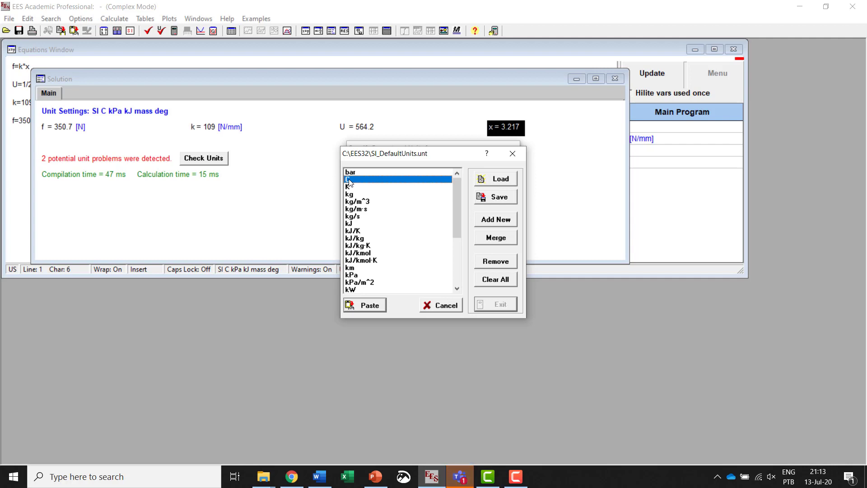
key(m)
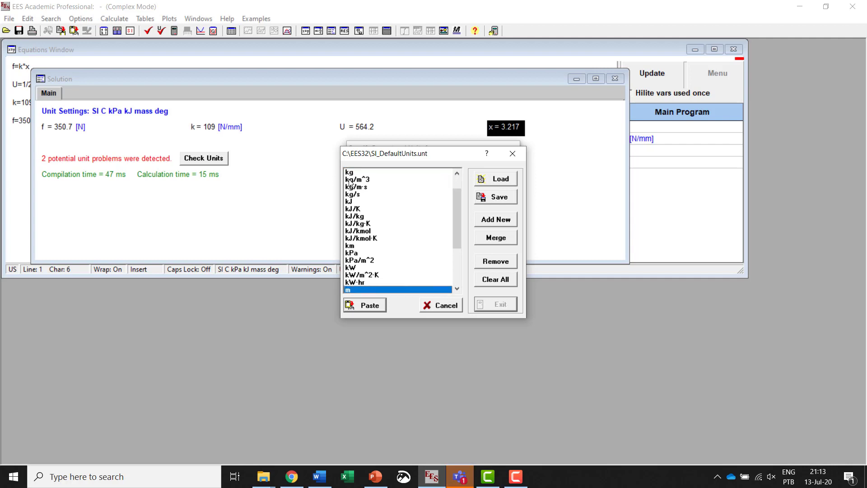
click(457, 288)
click(457, 288)
click(457, 288)
click(457, 288)
click(457, 288)
click(457, 288)
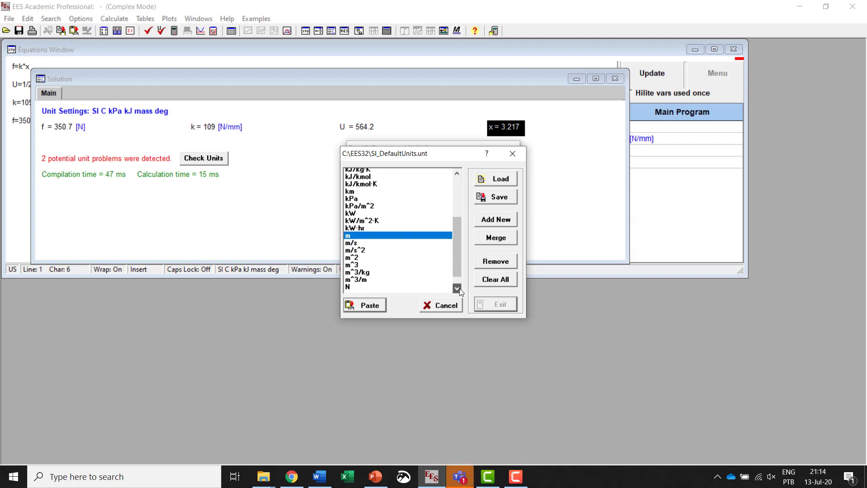
click(457, 289)
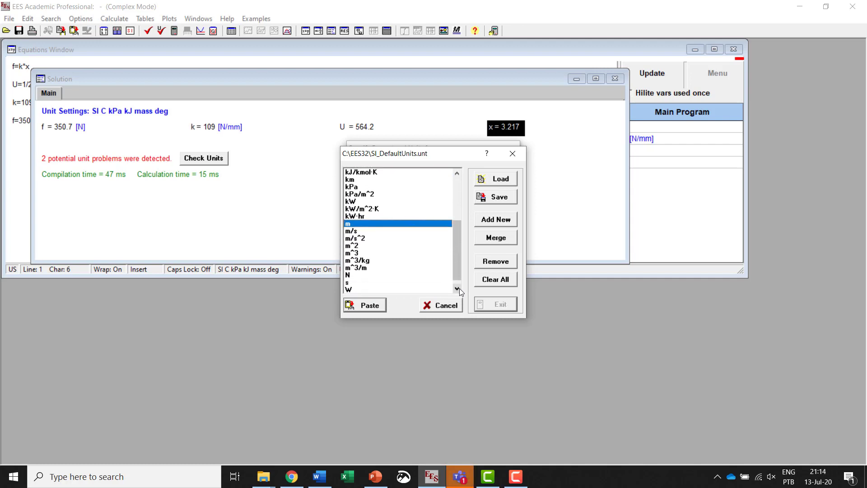
click(485, 222)
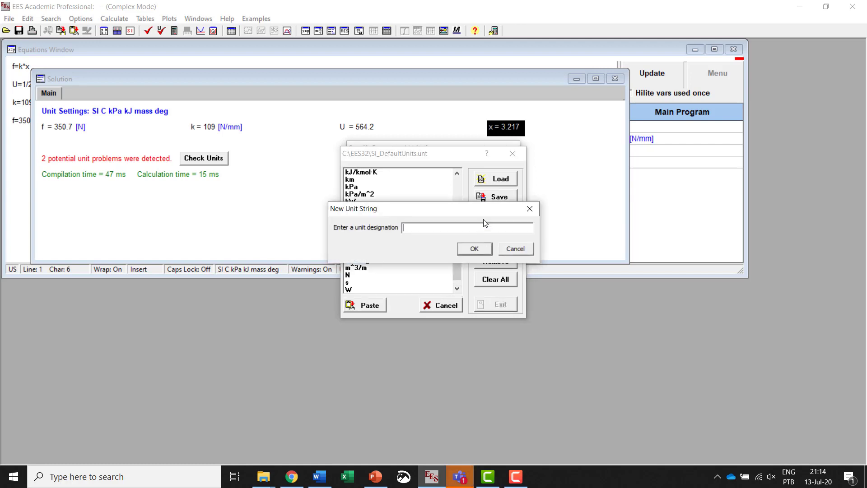
text(mm)
click(472, 250)
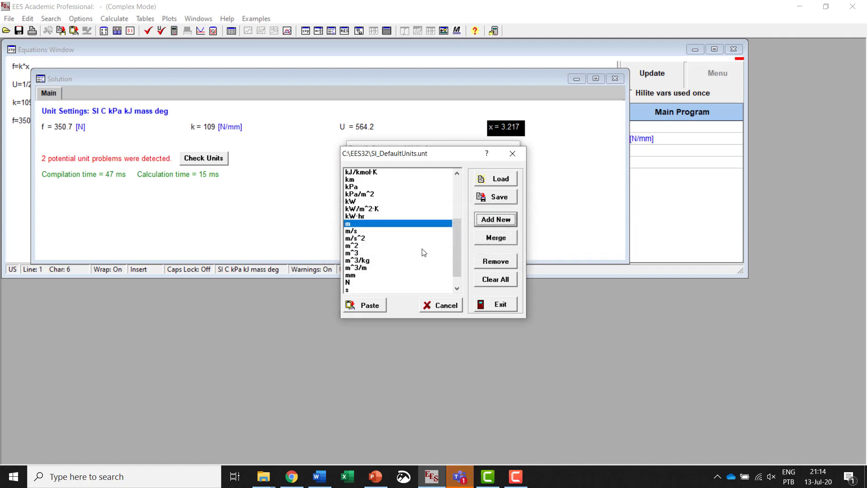
Step: Assign the mm unit from the unit list to variable x
click(359, 276)
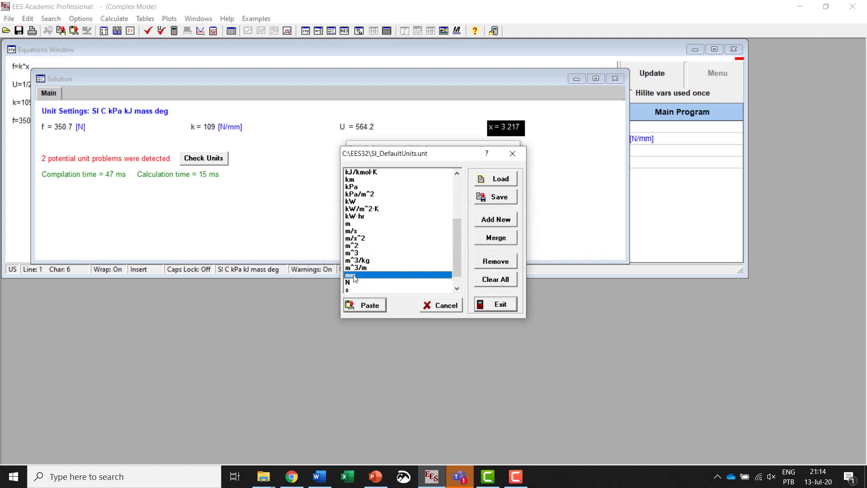
click(363, 305)
click(387, 254)
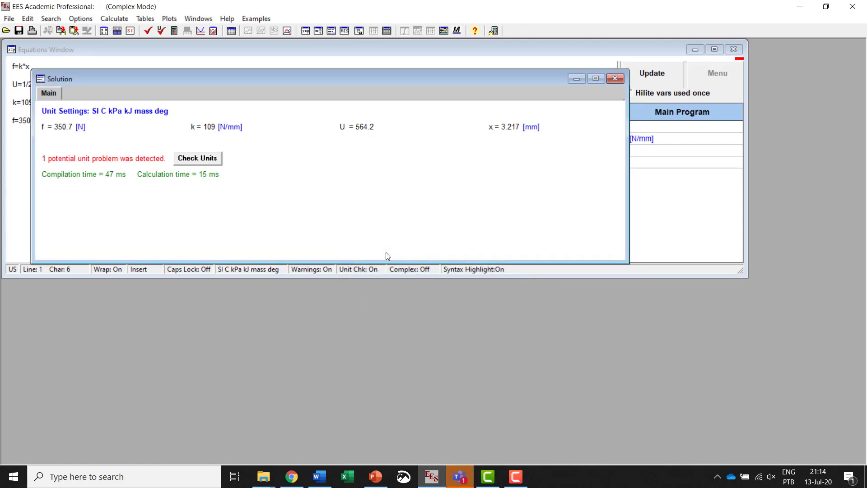
Step: Set the units of variable U to N*mm^2 in the solution
double_click(375, 128)
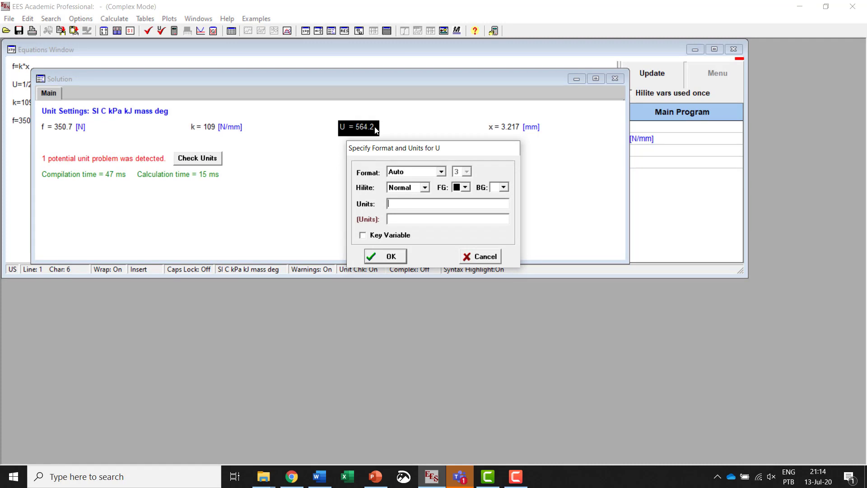
text(N*mm^2)
click(388, 259)
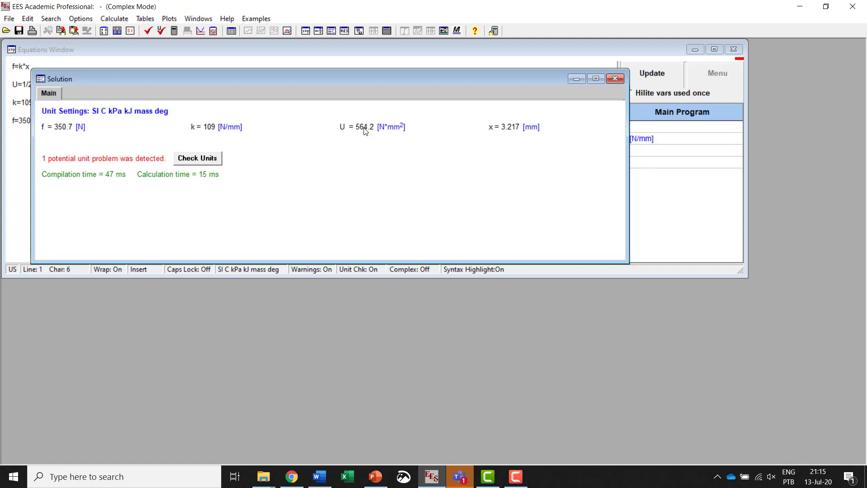
Step: Look at the default SI unit list for variable U and keep its current units
double_click(366, 131)
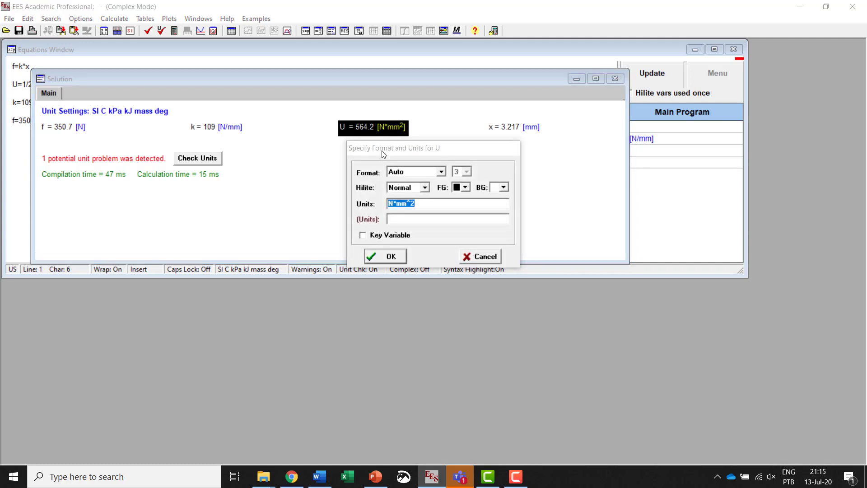
click(423, 205)
right_click(422, 205)
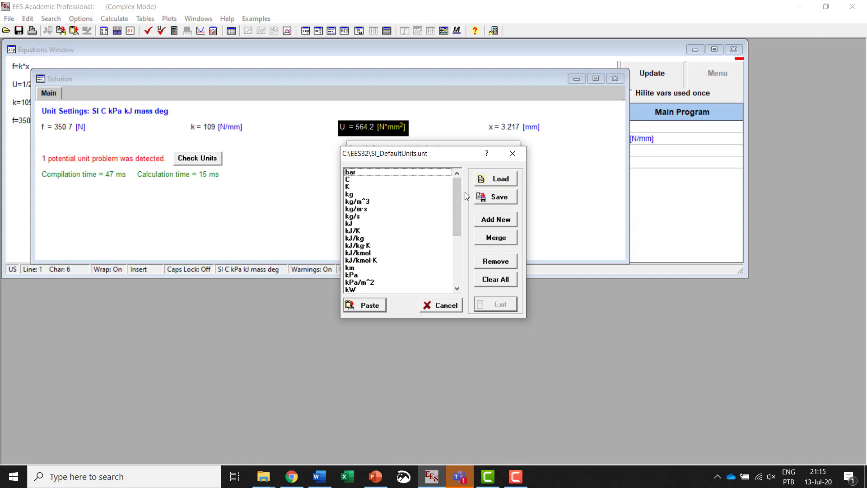
click(513, 153)
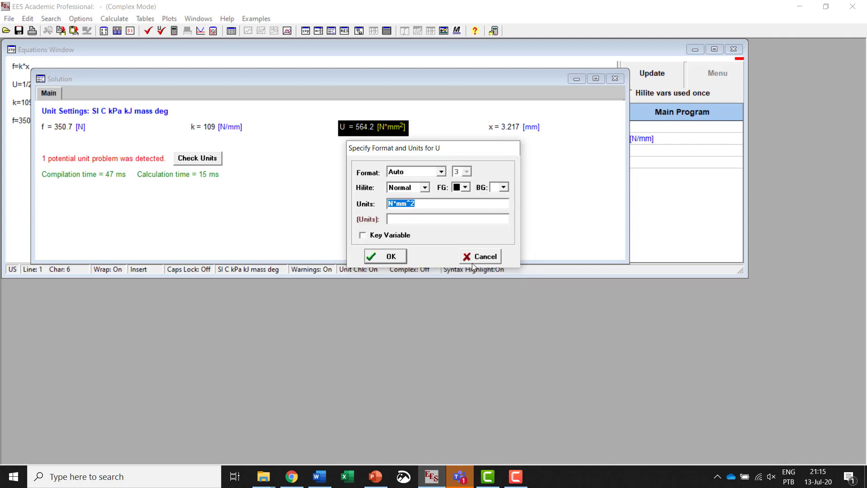
click(406, 258)
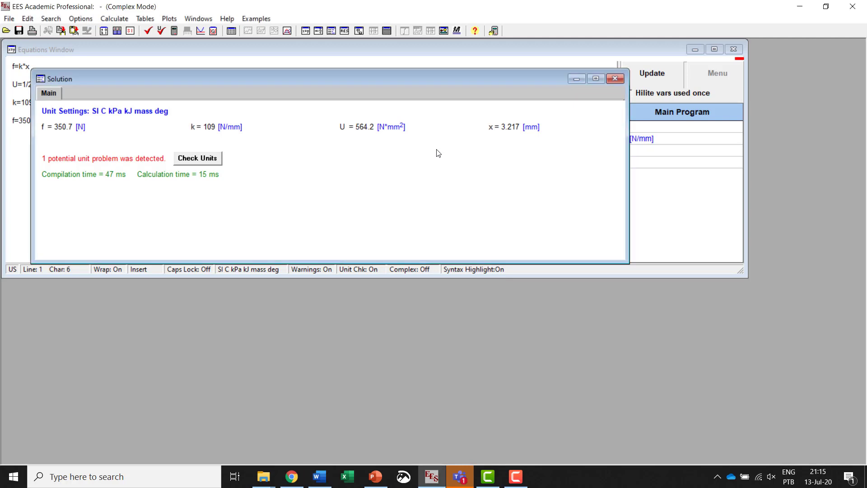
Step: Set the display format of variable x to N Signif. Figs with 2 figures
double_click(500, 129)
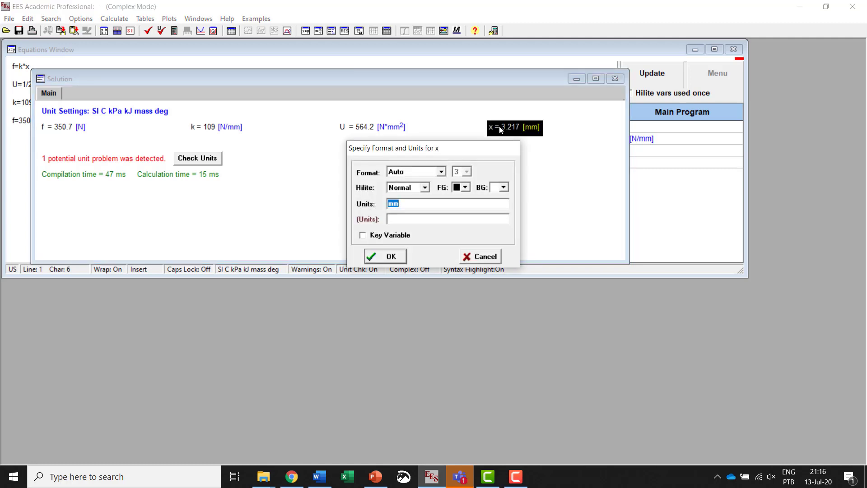
click(441, 173)
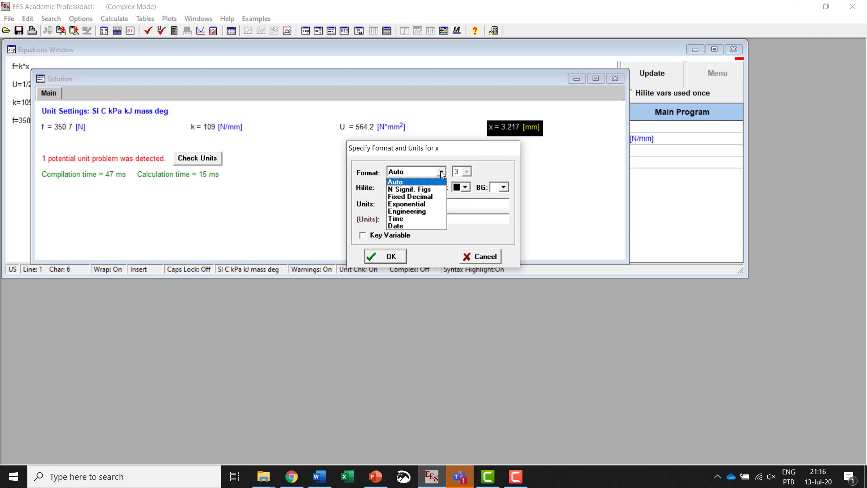
click(429, 190)
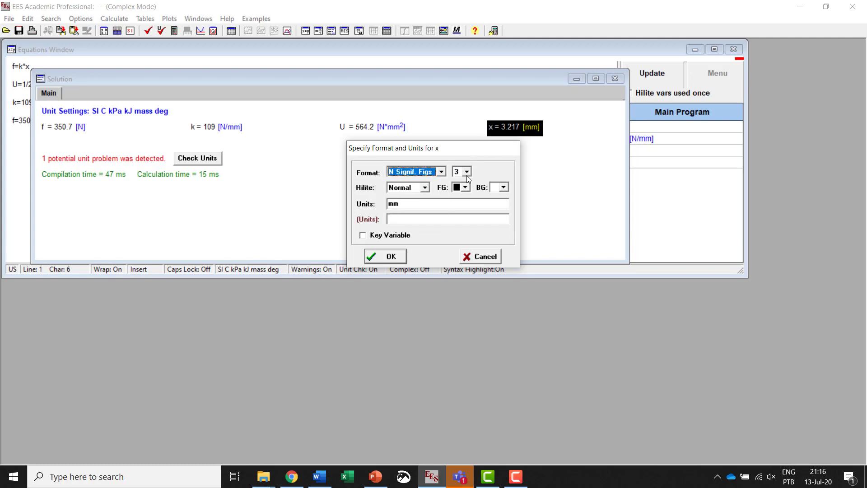
click(467, 171)
click(462, 199)
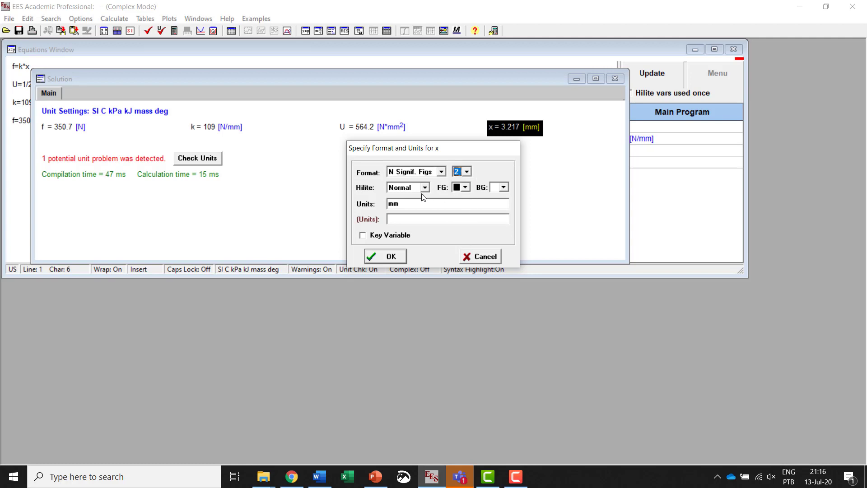
Step: Give variable x a green foreground and a yellow background and apply the formatting
click(465, 188)
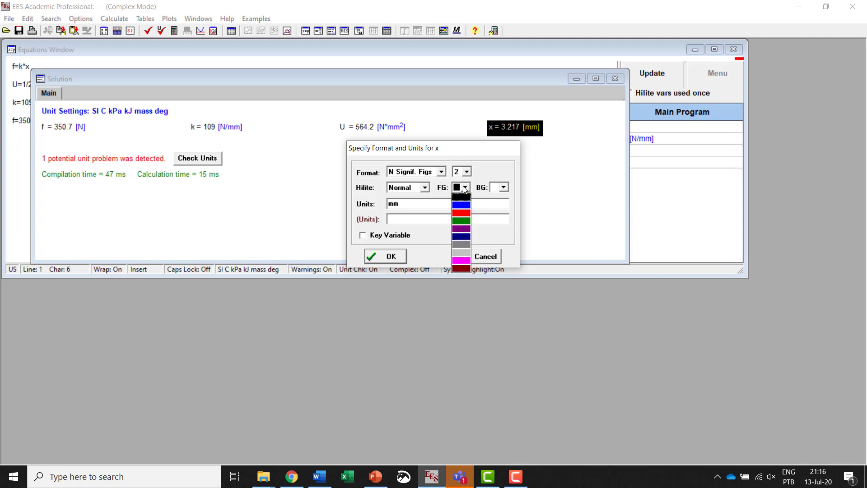
click(461, 220)
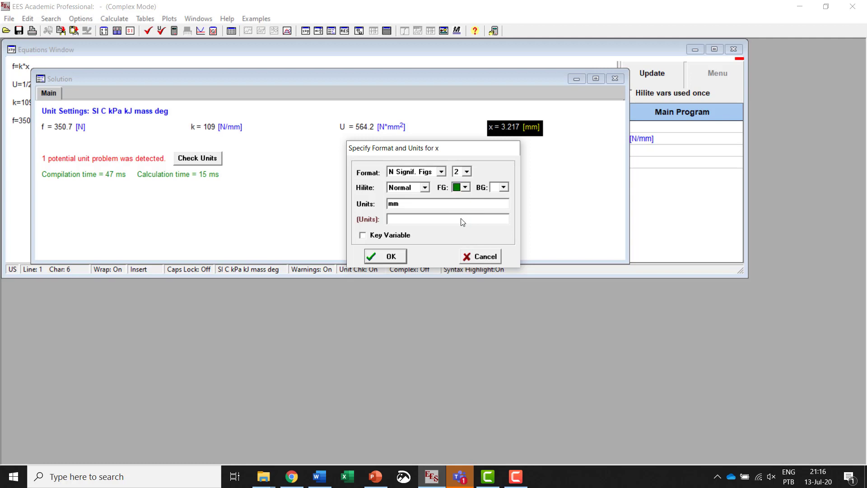
click(504, 187)
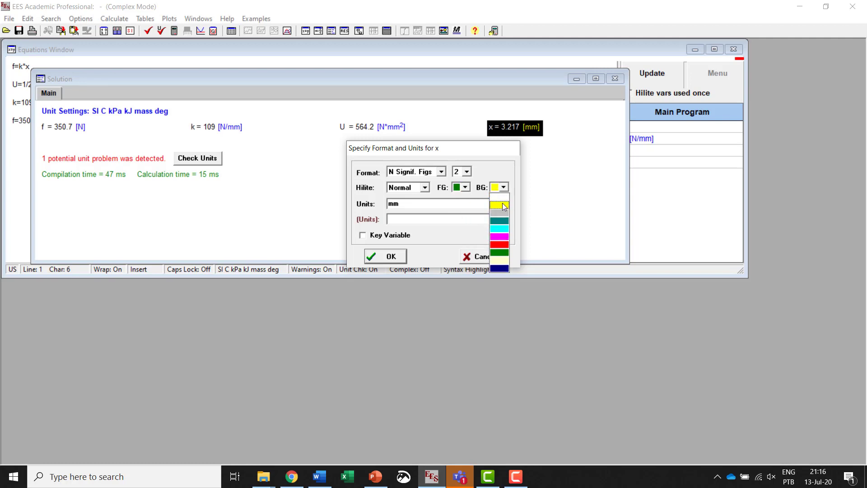
click(504, 206)
click(392, 257)
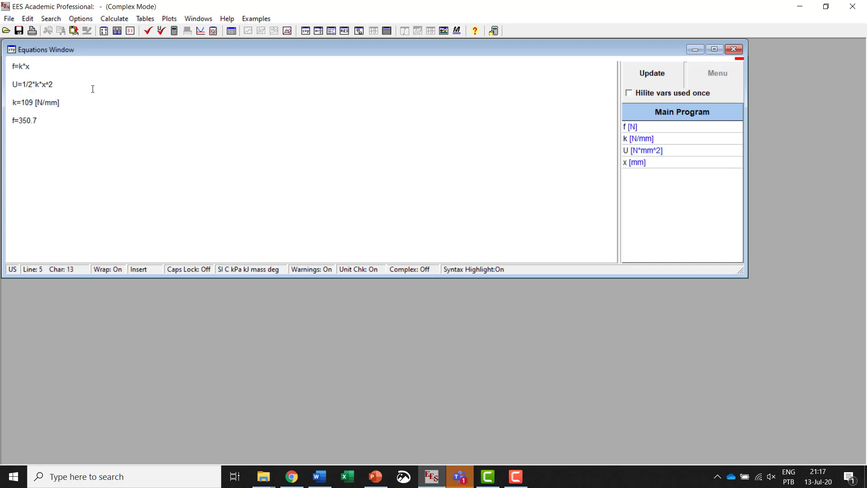
click(9, 19)
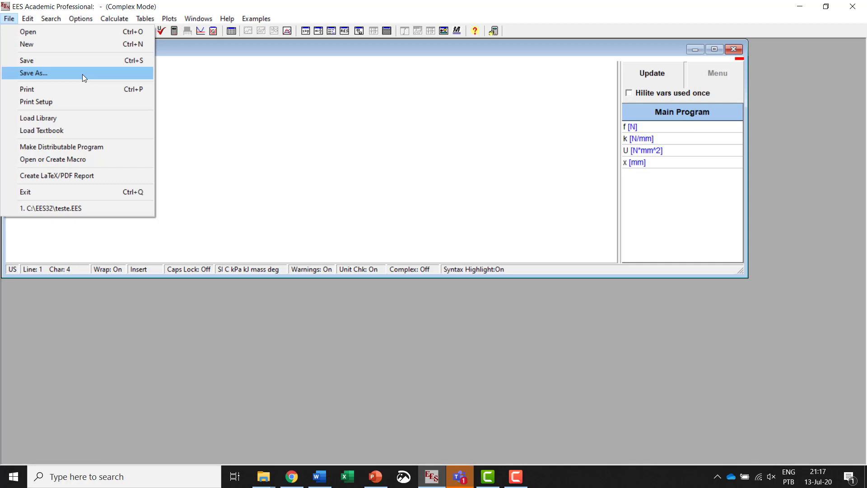
click(241, 107)
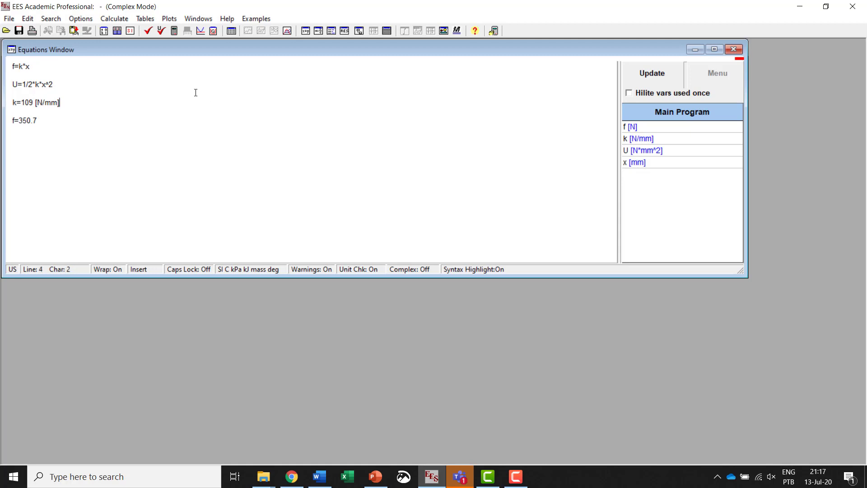
Step: Add the term +U_0 to the end of the U equation and check the equations
click(77, 83)
text(+U)
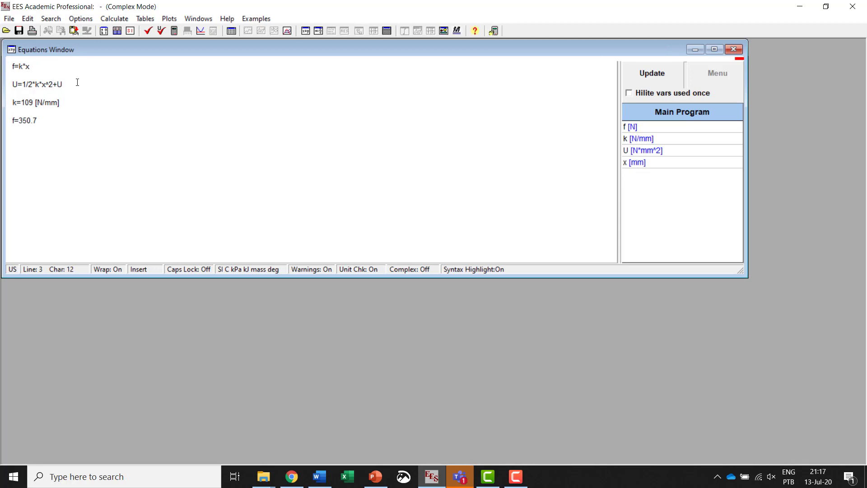
text(_0)
click(148, 31)
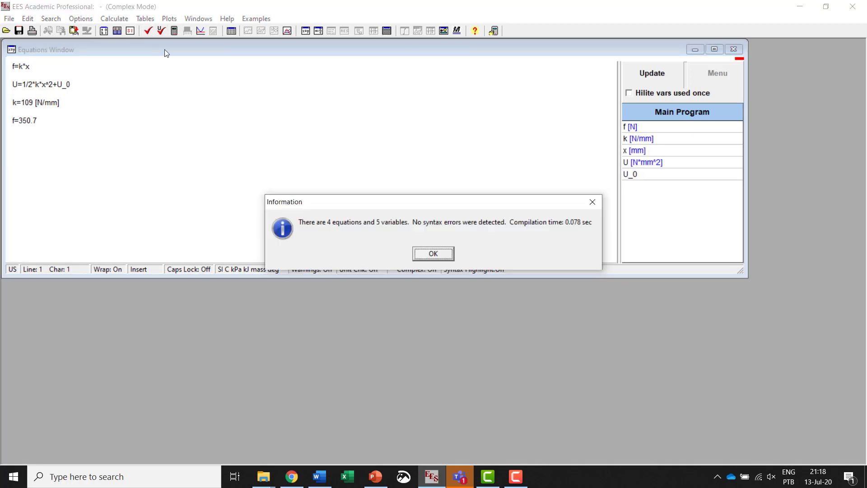
click(432, 252)
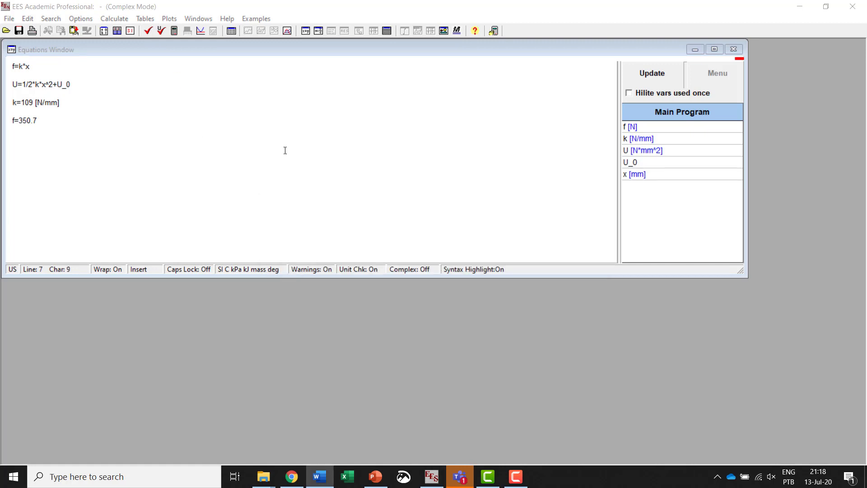
Step: Change the value assigned to f to 800 in the equations
click(30, 119)
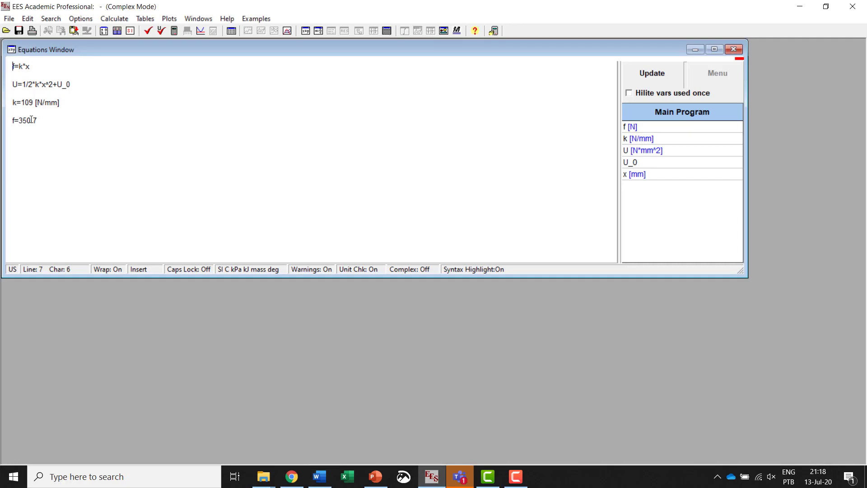
drag(33, 120, 21, 122)
text(800)
key(Up)
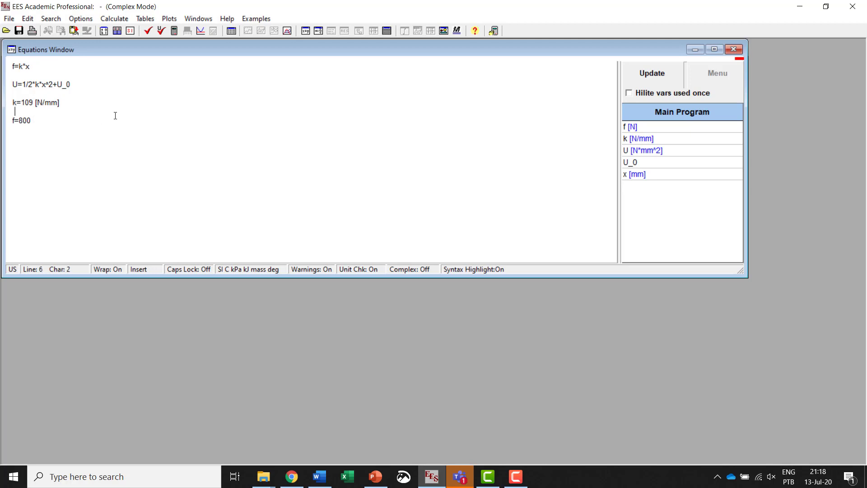
Step: Check the equations for syntax errors and try to solve the system
click(150, 35)
click(429, 254)
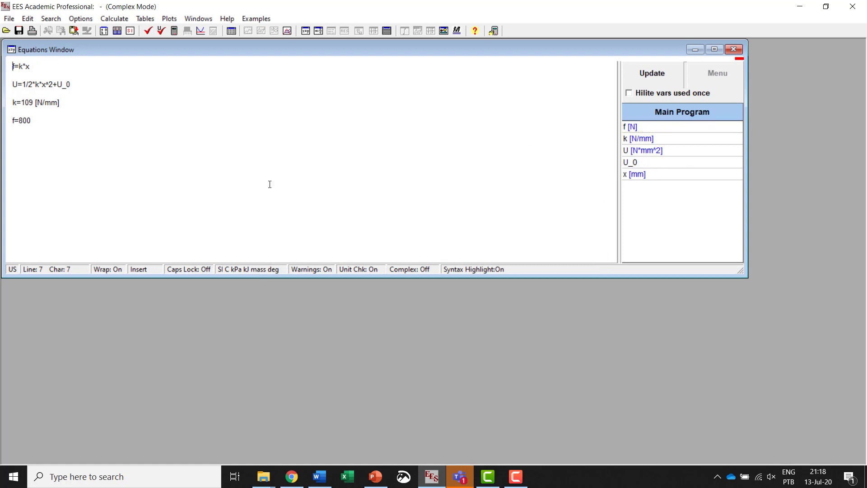
click(175, 32)
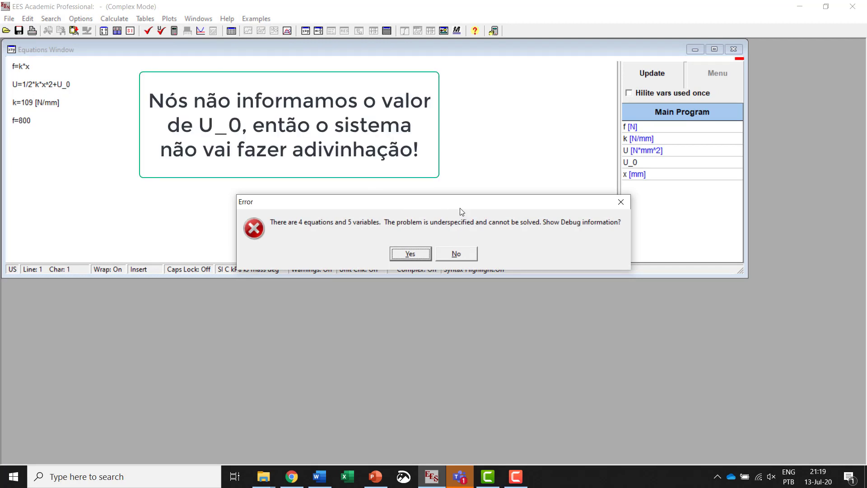
click(620, 203)
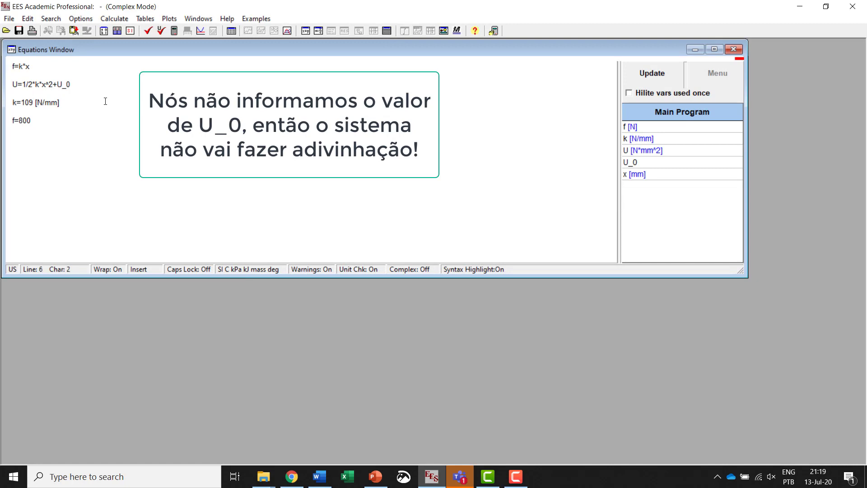
Step: Comment out the U equation by enclosing it in quotation marks and solve the remaining equations
click(14, 83)
text(")
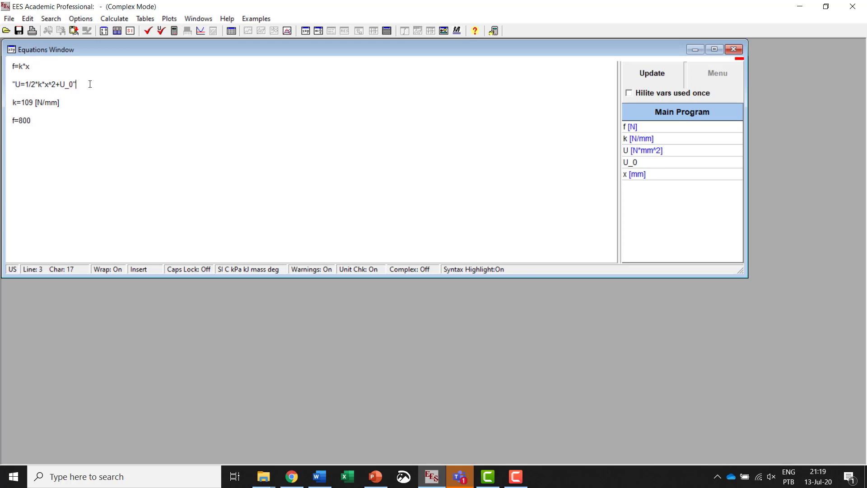
text(")
drag(88, 81, 12, 80)
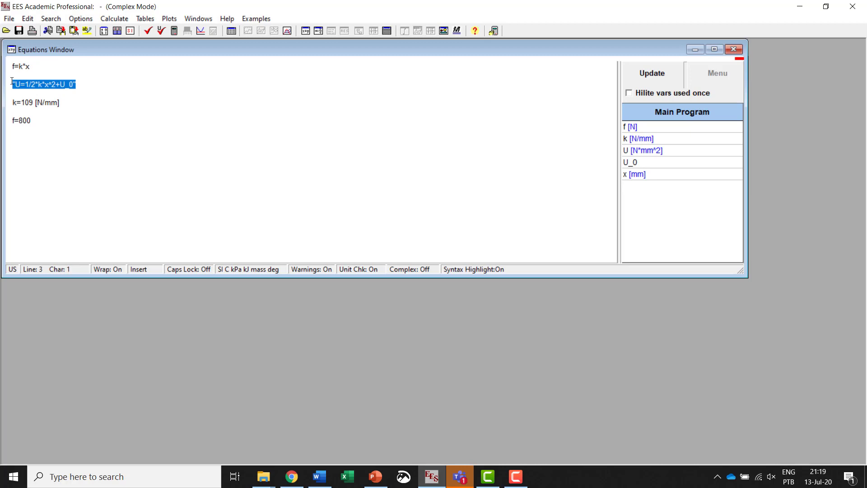
click(84, 92)
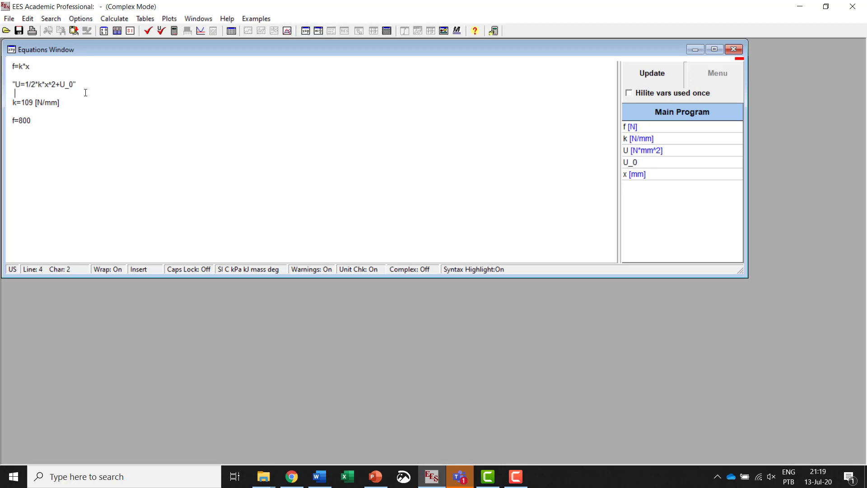
click(174, 30)
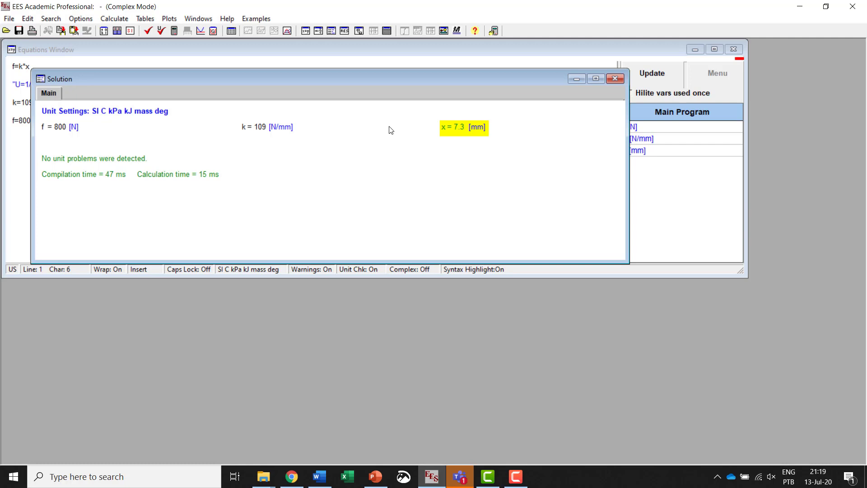
click(615, 79)
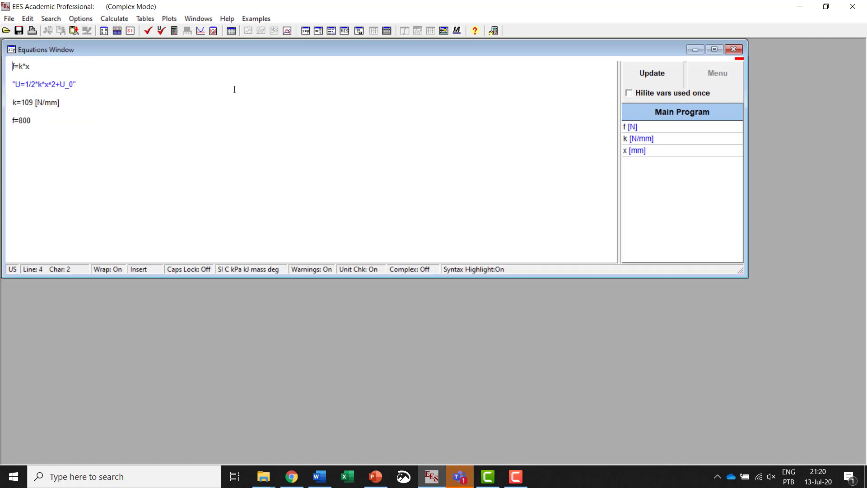
Step: Remove the quotation-mark comment from the entire U equation with Undo Comment
click(118, 86)
key(shift+Left)
key(shift+Left)
key(shift+Left)
key(shift+Left)
key(shift+Left)
key(shift+Left)
key(shift+Left)
key(shift+Left)
key(shift+Left)
key(shift+Left)
key(shift+Left)
key(shift+Left)
key(shift+Left)
key(shift+Left)
key(shift+Left)
key(shift+Left)
key(shift+Left)
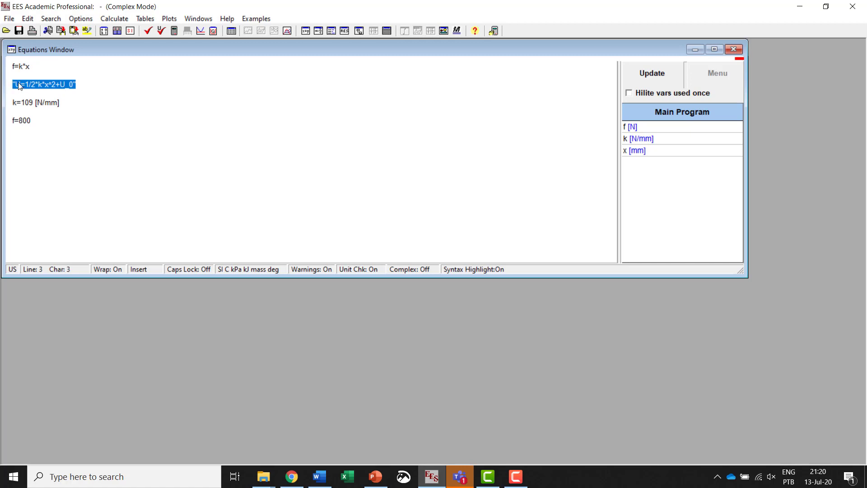
right_click(20, 87)
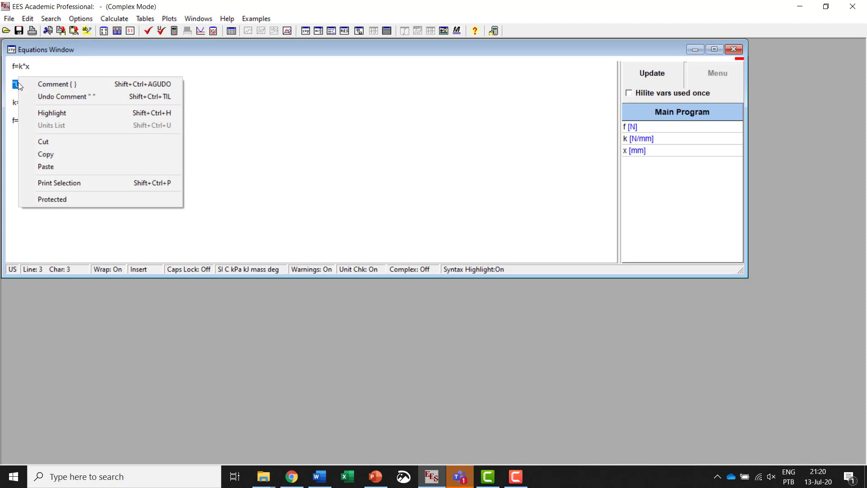
click(83, 97)
click(178, 97)
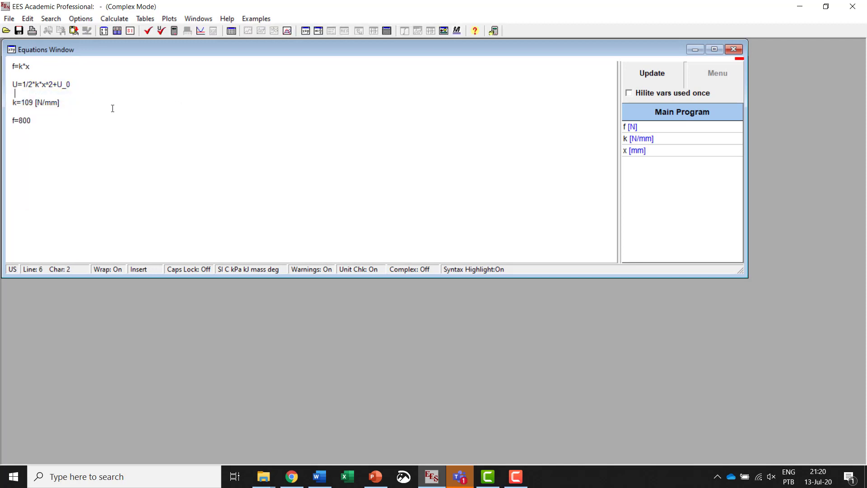
Step: Turn the k=109 [N/mm] equation into a curly-brace comment
drag(74, 102, 11, 102)
right_click(44, 101)
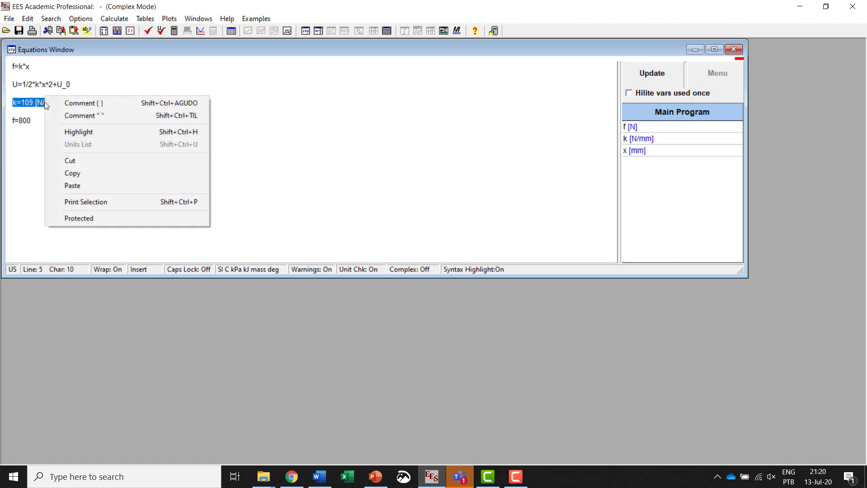
click(105, 106)
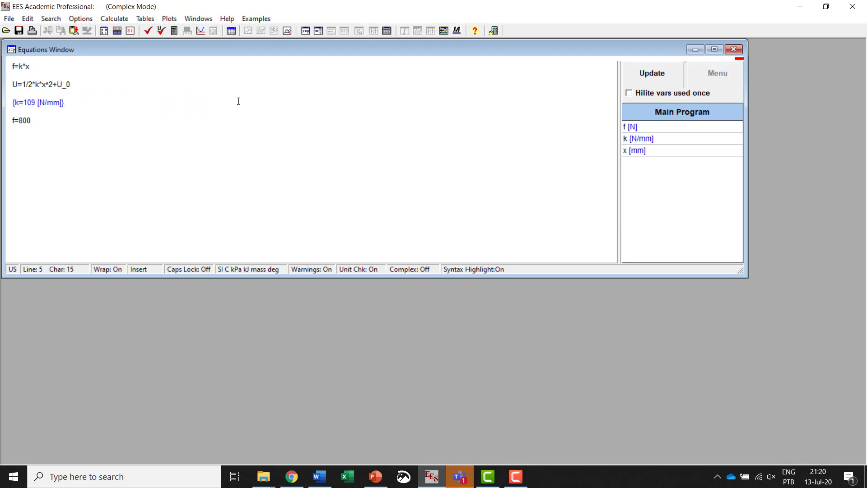